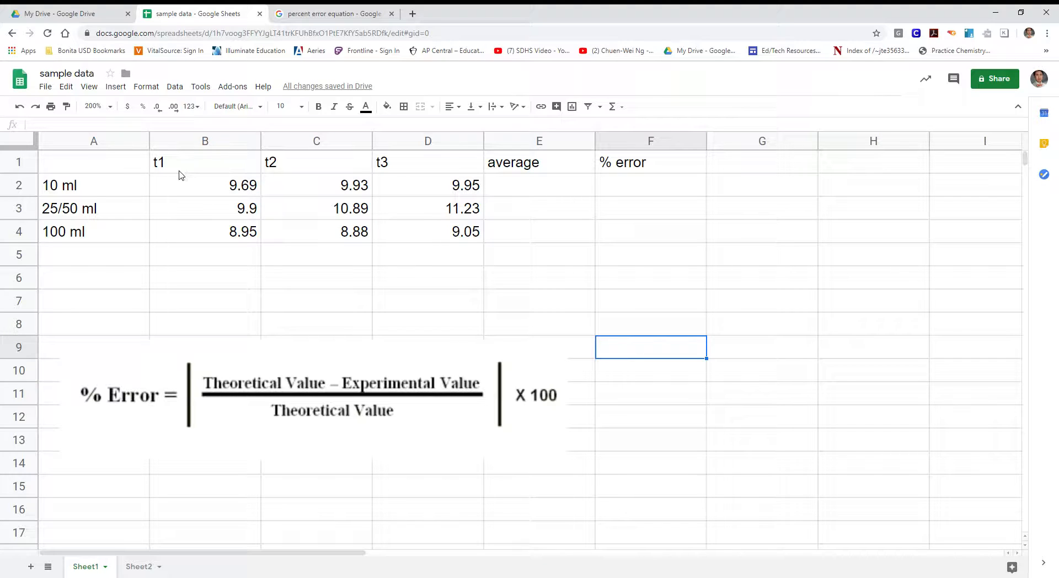
# Step: Apply all borders to the data table in A1:F4
pyautogui.moveTo(100, 161); pyautogui.dragTo(663, 232)
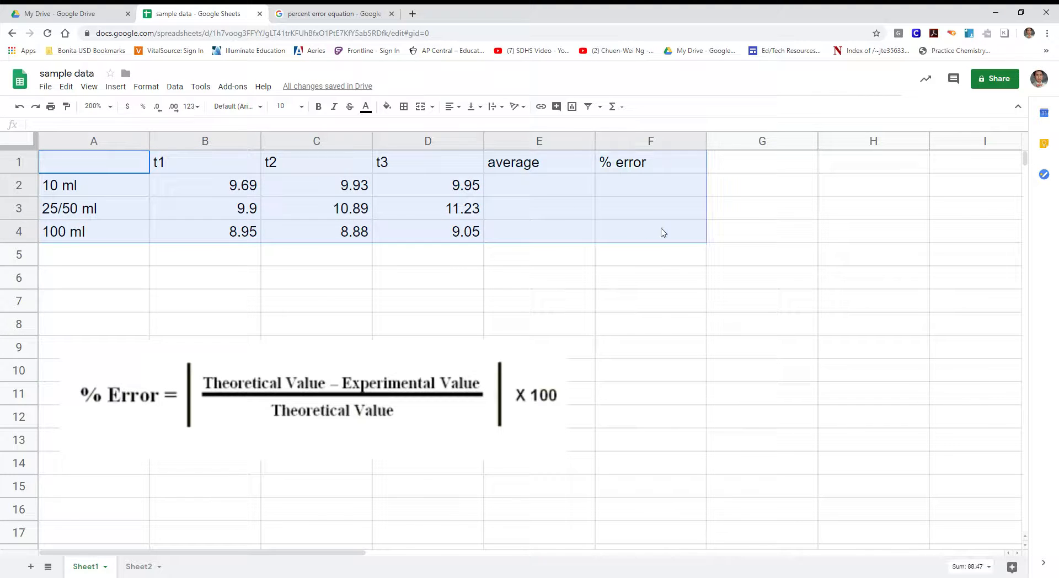
pyautogui.click(408, 112)
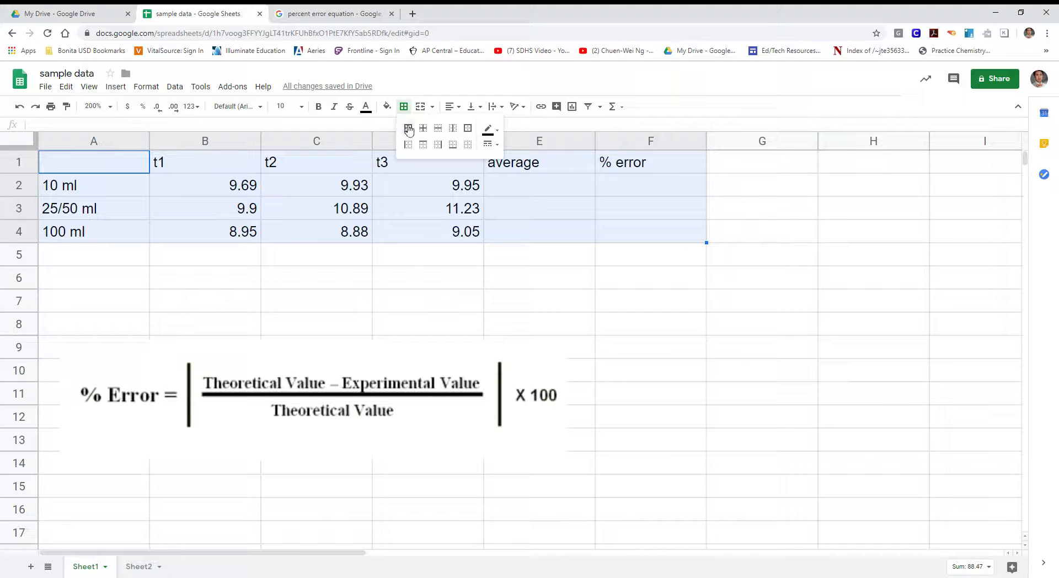
pyautogui.click(408, 128)
pyautogui.click(558, 295)
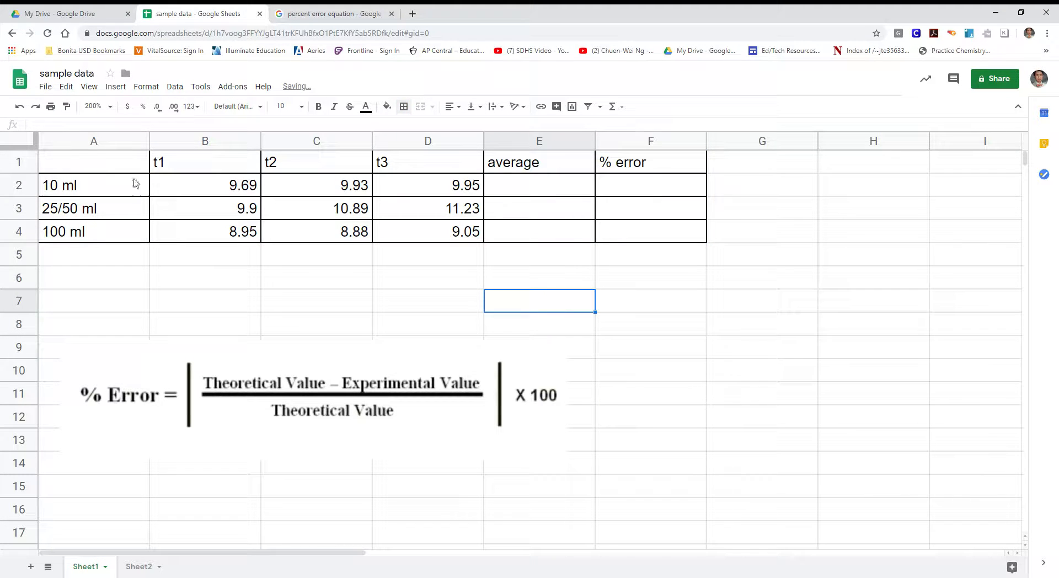
# Step: Fill the header row A1:F1 with a light blue color
pyautogui.moveTo(110, 163); pyautogui.dragTo(650, 164)
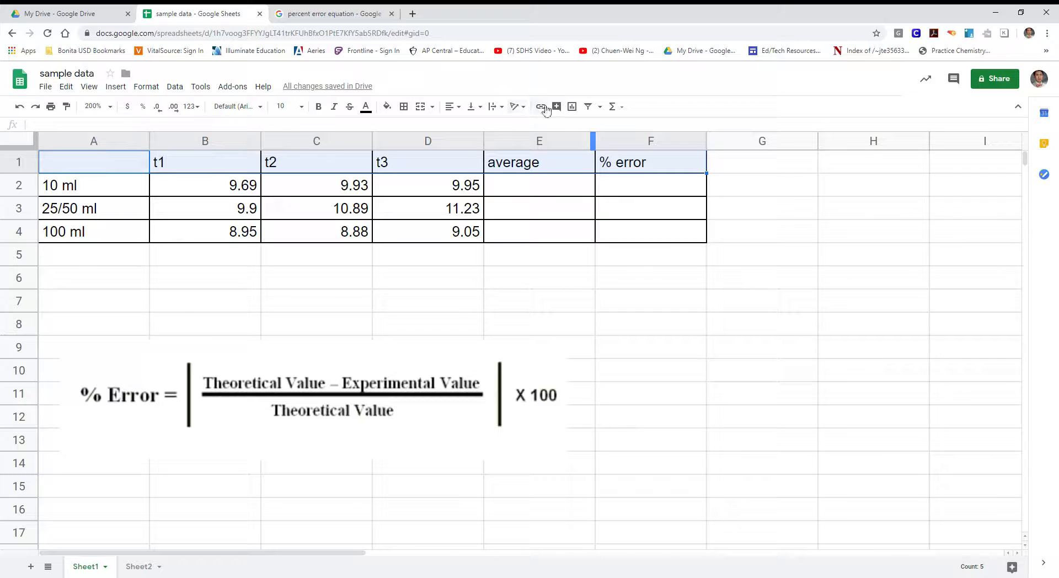
pyautogui.click(394, 108)
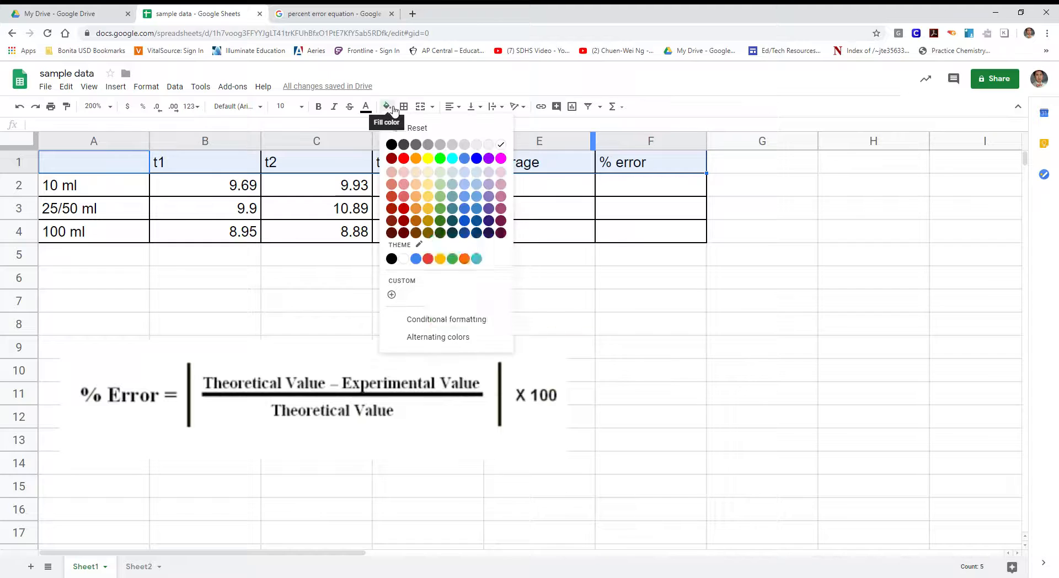
pyautogui.click(477, 177)
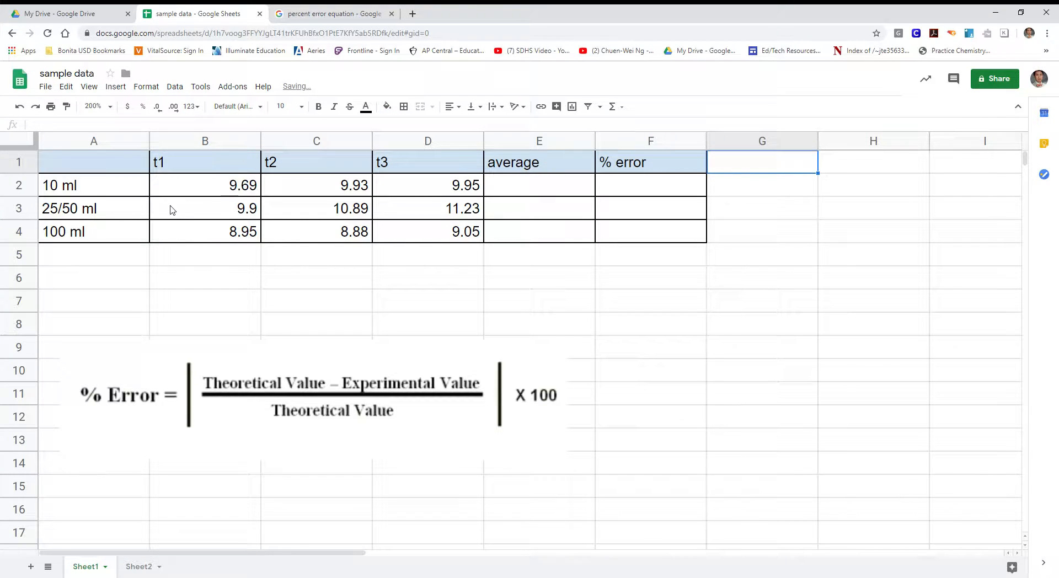
# Step: Fill the volume labels in A2:A4 with a light green color
pyautogui.click(121, 190)
pyautogui.moveTo(122, 189); pyautogui.dragTo(122, 229)
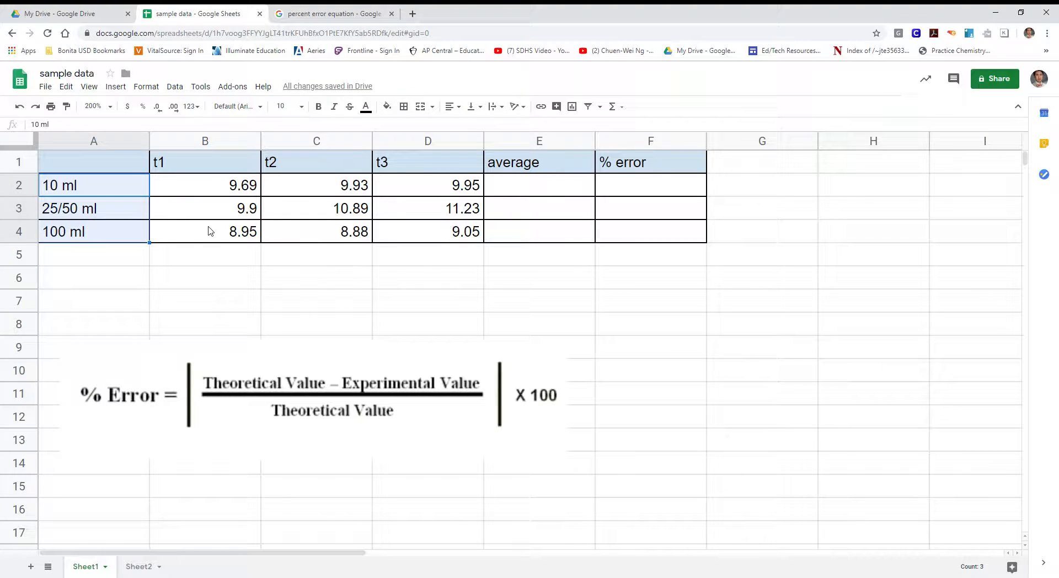
pyautogui.click(390, 109)
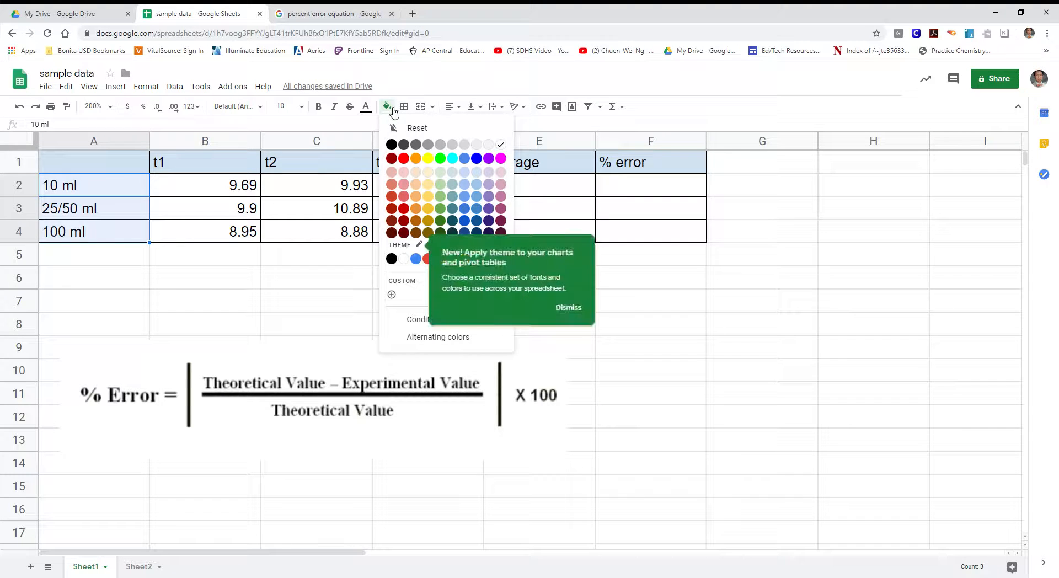
pyautogui.click(440, 172)
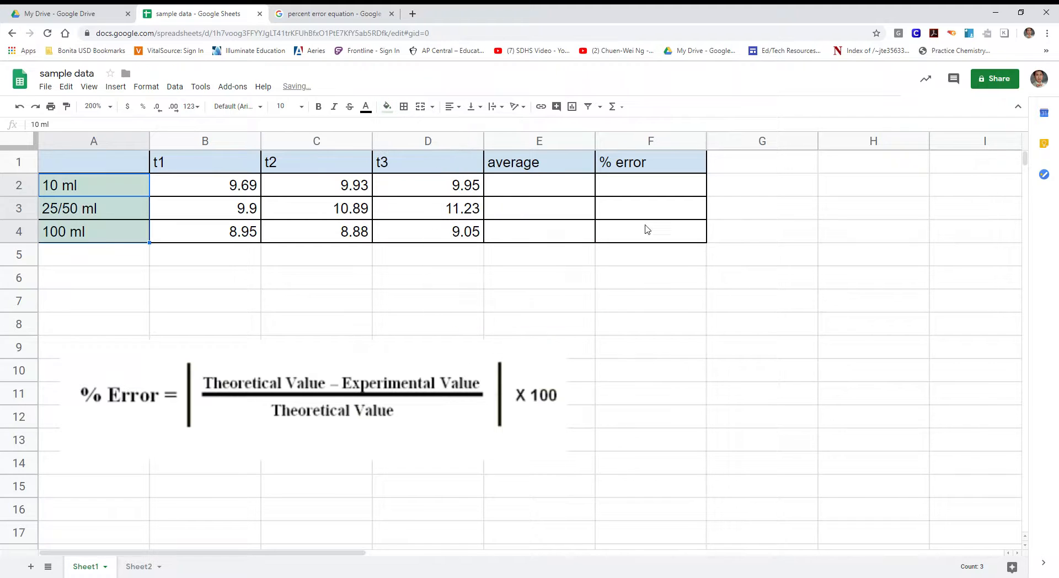
pyautogui.click(772, 239)
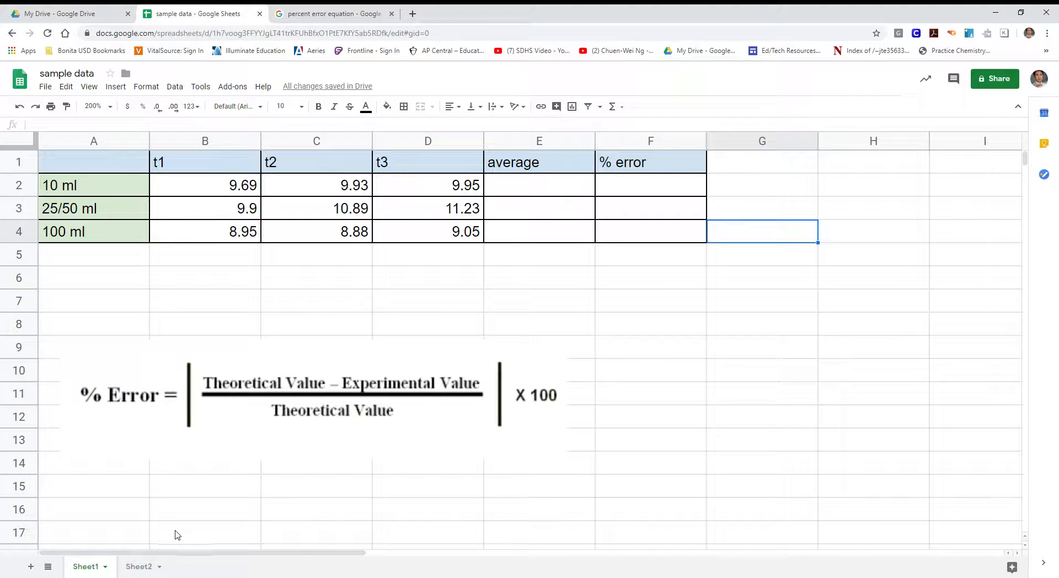
# Step: Rename Sheet1 as "10 ml data"
pyautogui.click(109, 571)
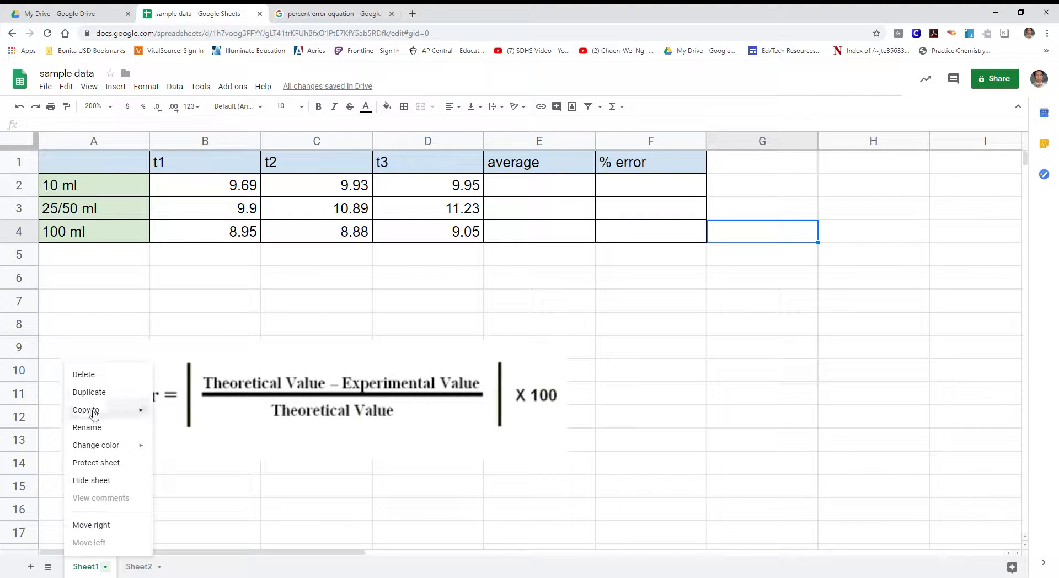
pyautogui.click(221, 483)
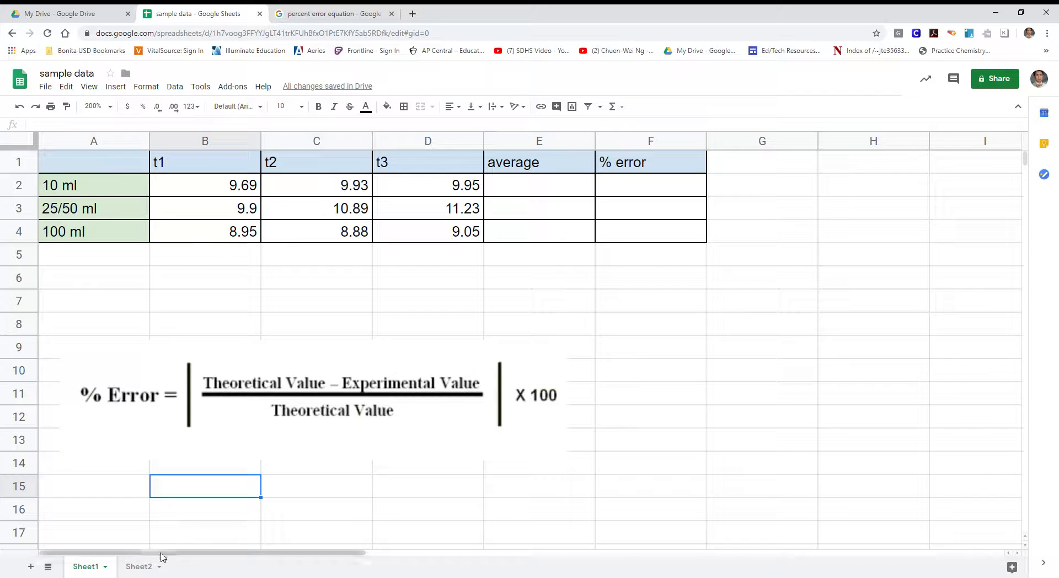
pyautogui.click(105, 567)
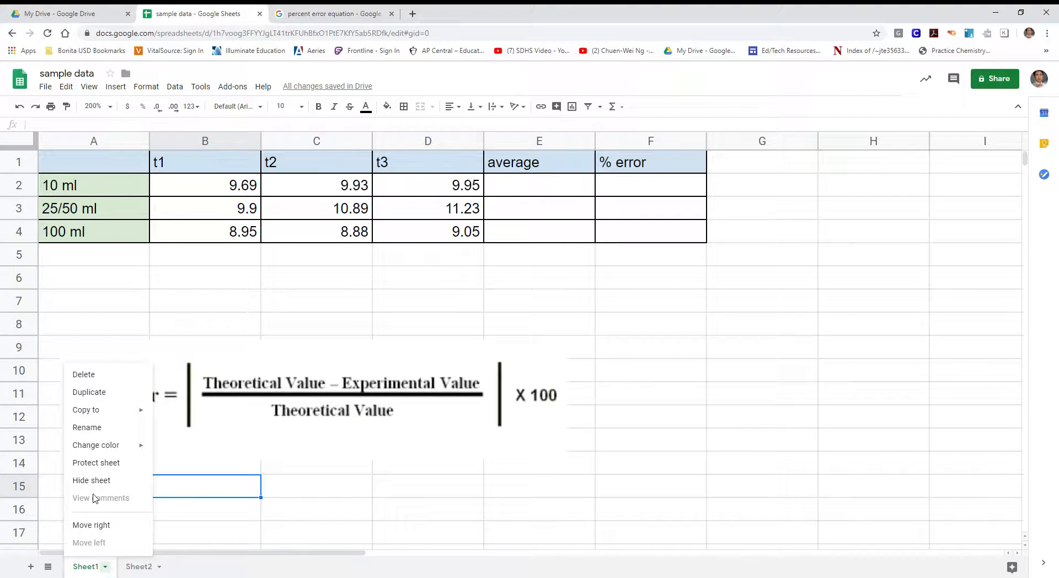
pyautogui.click(110, 429)
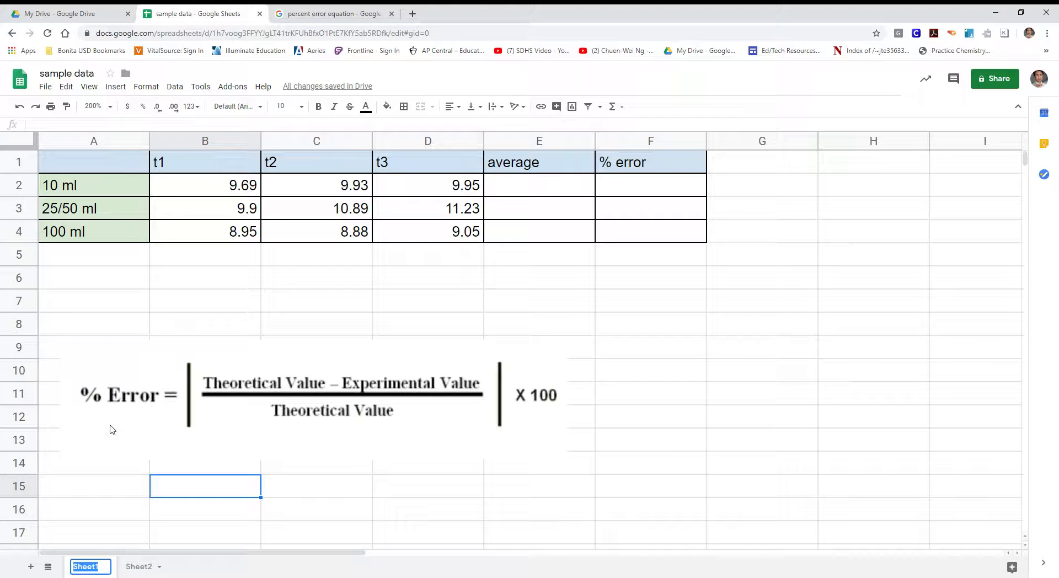
pyautogui.write('10 ml data')
pyautogui.press('Return')
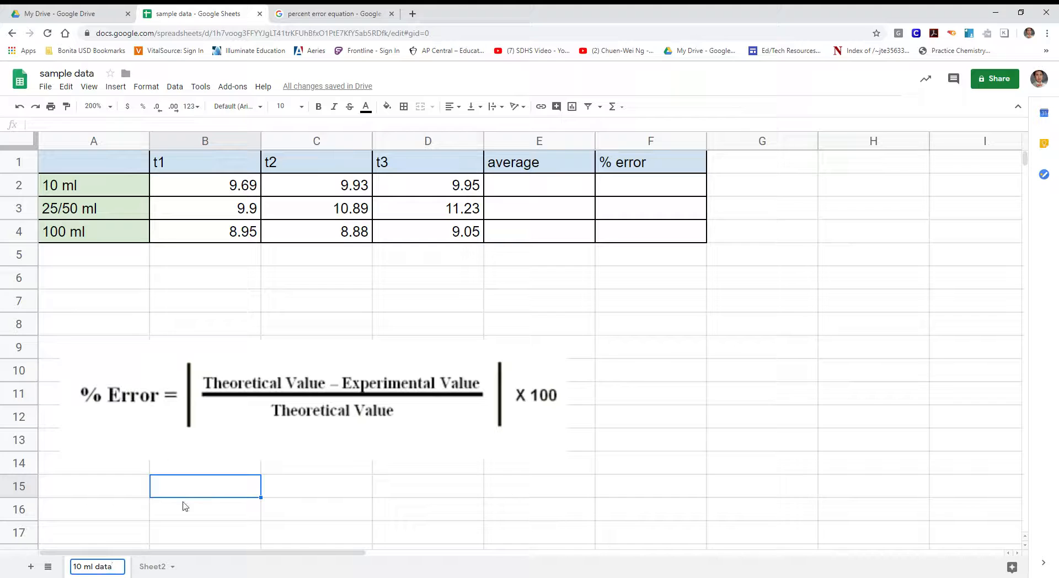
# Step: Rename Sheet2 as "50 ml data" and return to the "10 ml data" sheet
pyautogui.click(175, 570)
pyautogui.click(172, 568)
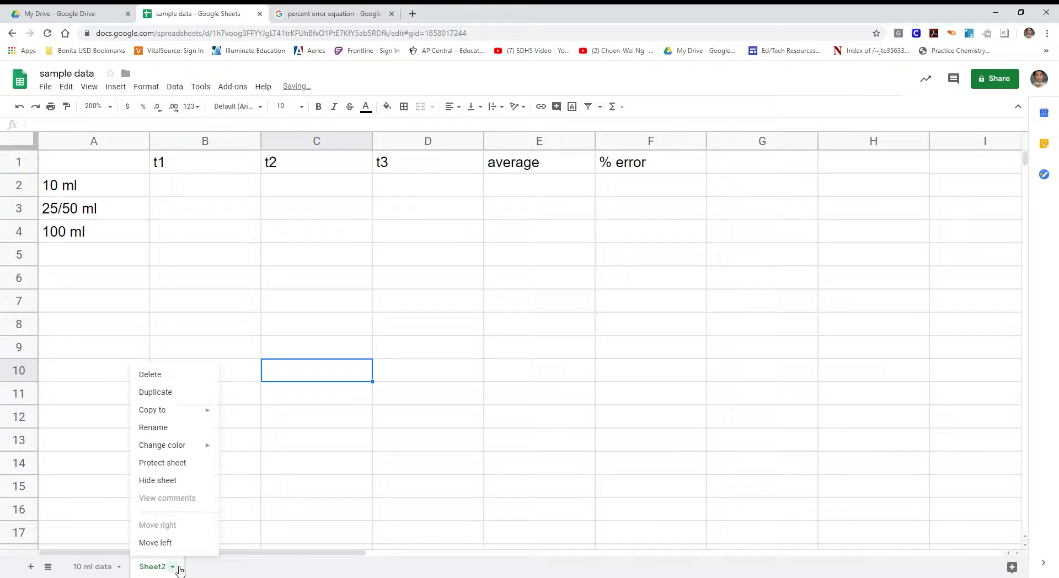
pyautogui.click(176, 428)
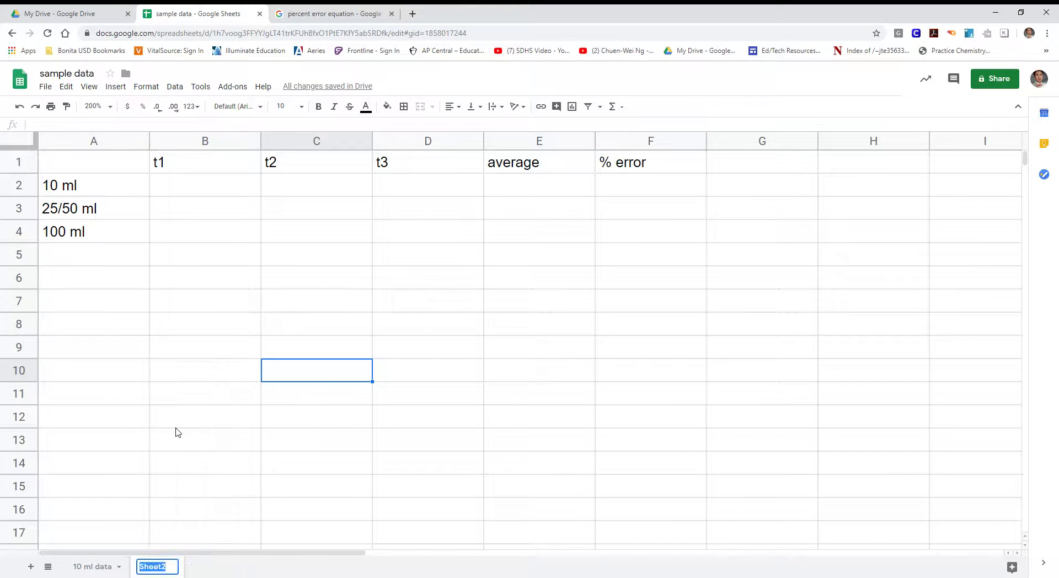
pyautogui.write('50 ml data')
pyautogui.click(106, 568)
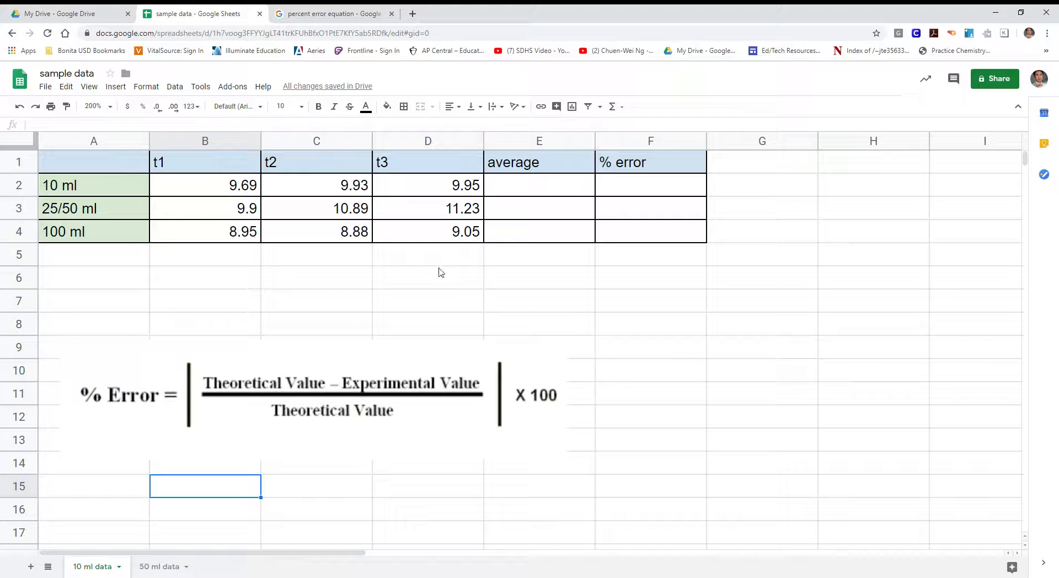
# Step: Average the 10 ml trials in E2 with the suggested formula =AVERAGE(B2:D2), and clear the cell again
pyautogui.moveTo(208, 193); pyautogui.dragTo(445, 189)
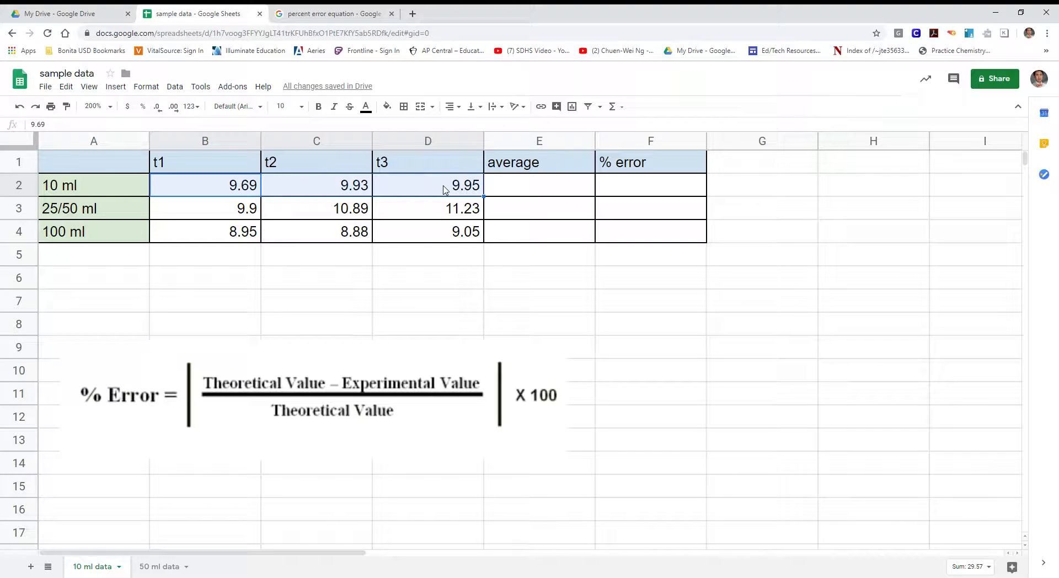
pyautogui.click(556, 188)
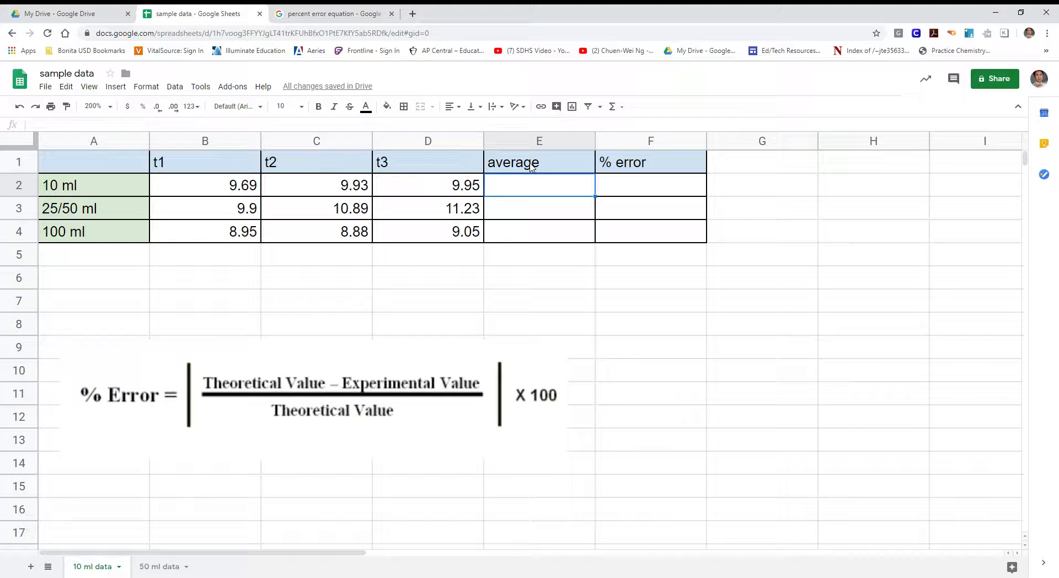
pyautogui.write('=')
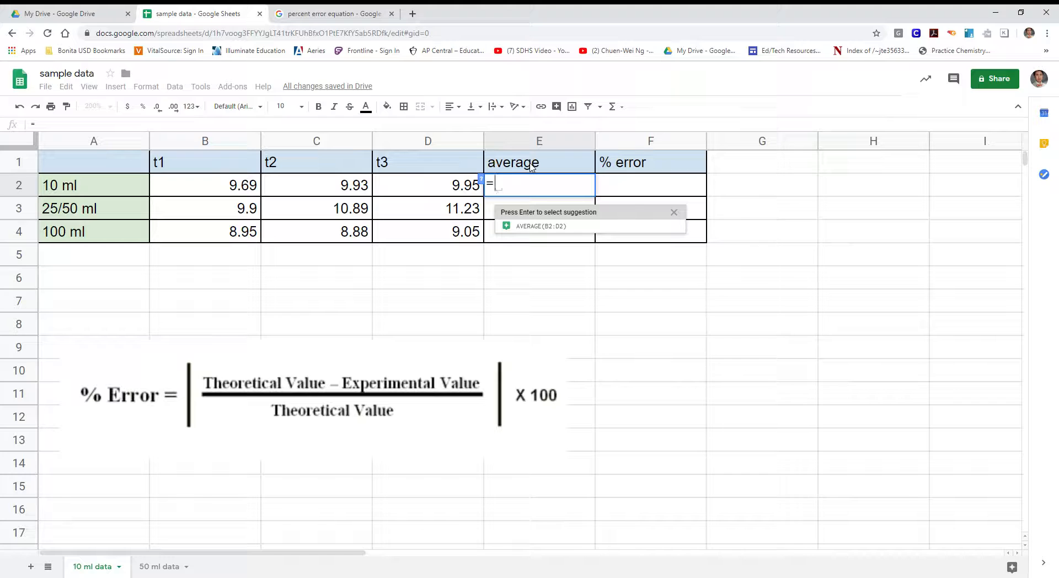
pyautogui.click(538, 230)
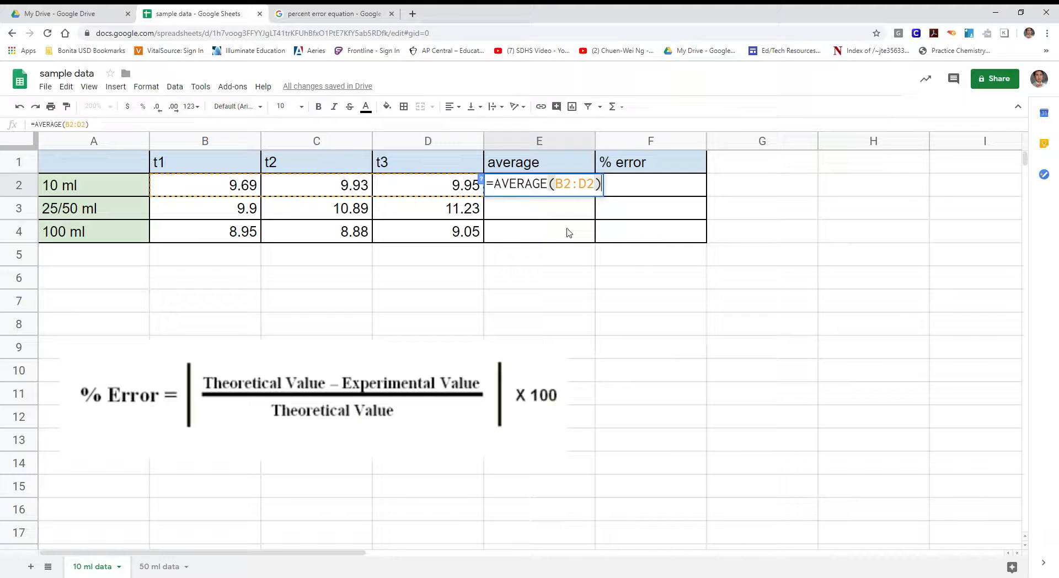
pyautogui.press('Return')
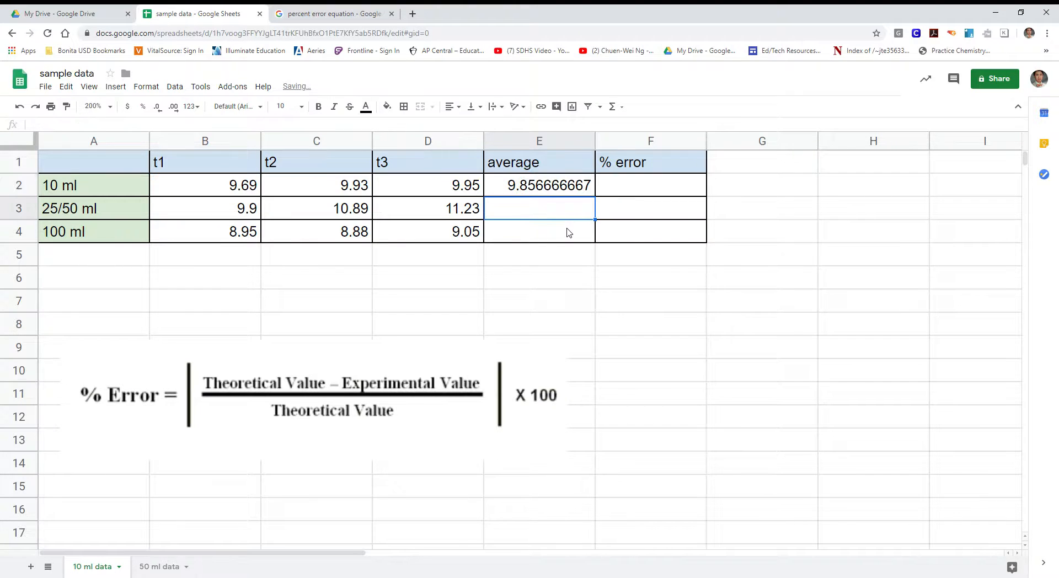
pyautogui.click(576, 194)
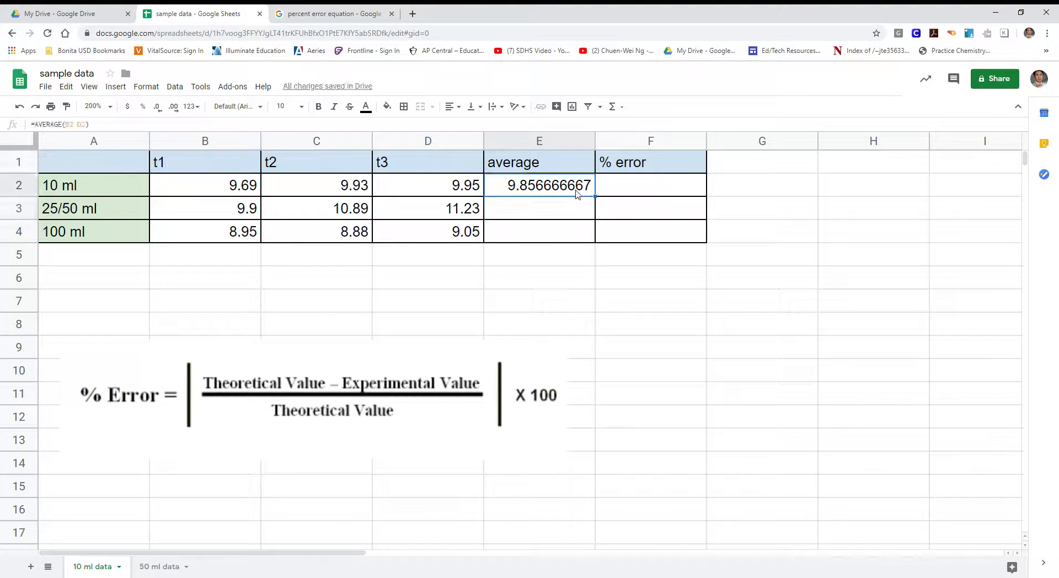
pyautogui.press('Delete')
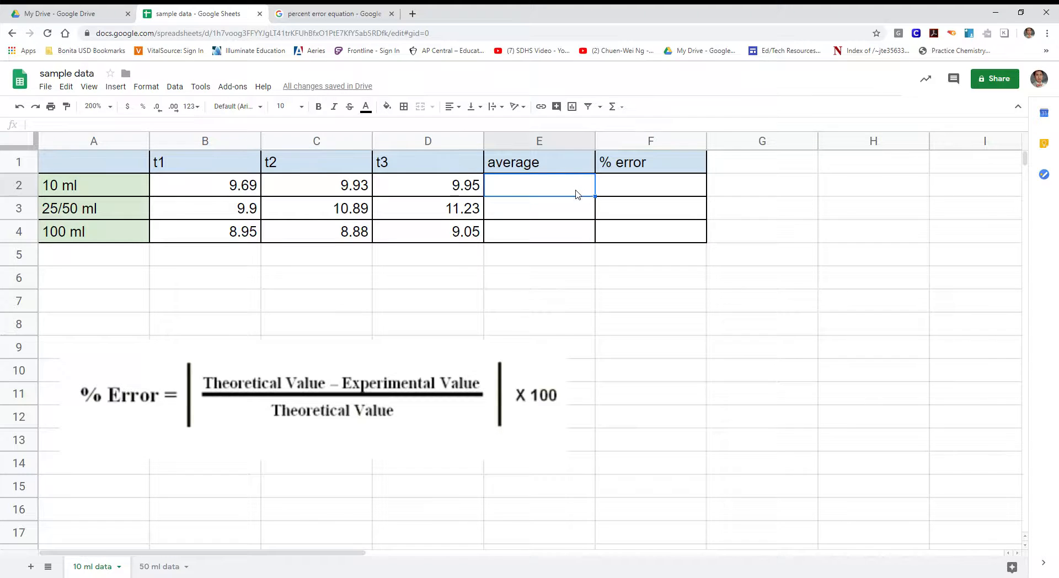
# Step: Enter the formula =average(B2:E2) in the average cell E2 of the 10 ml row
pyautogui.write('=av')
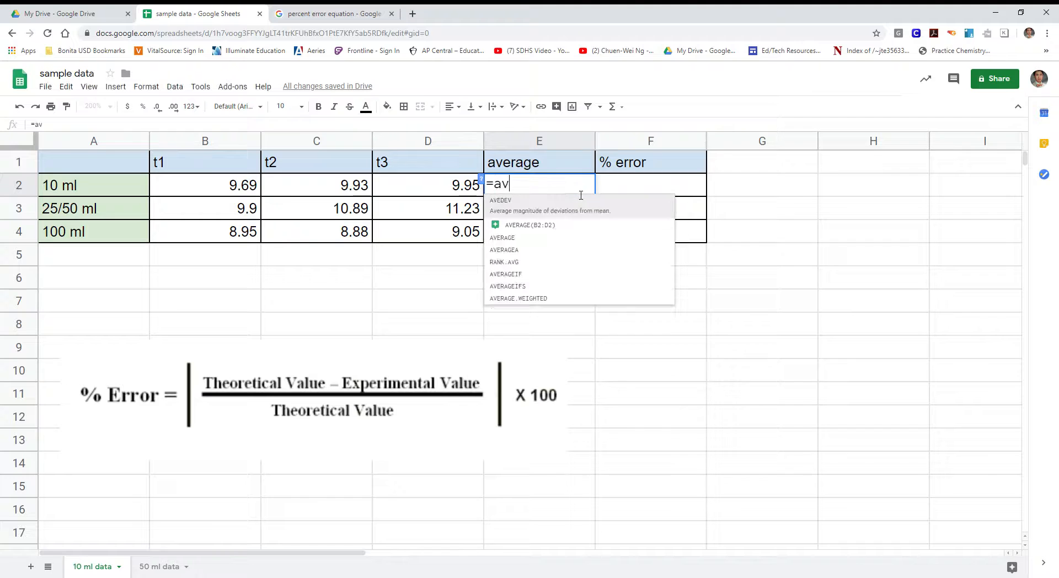
pyautogui.write('erage')
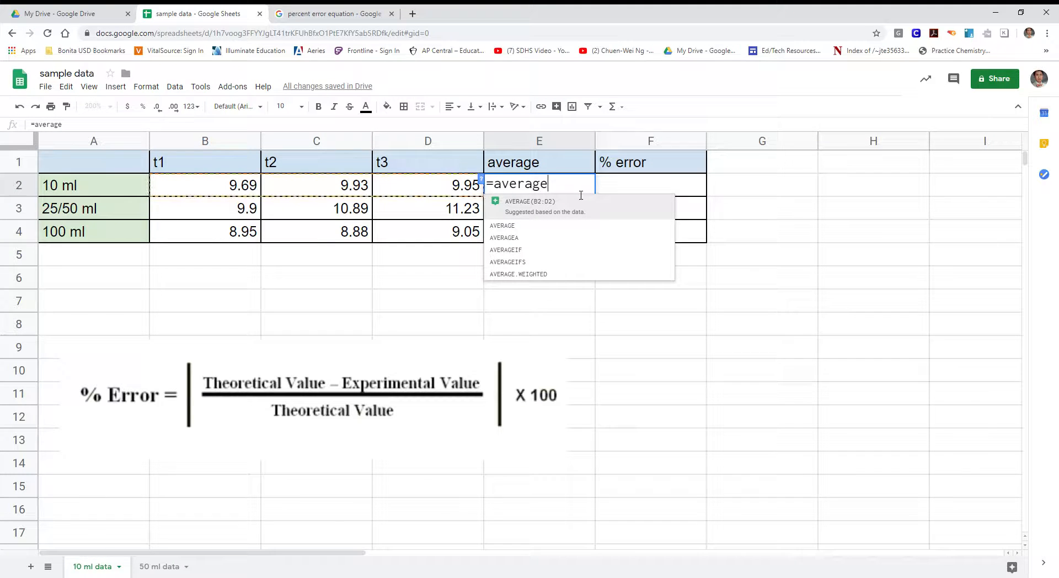
pyautogui.write('(')
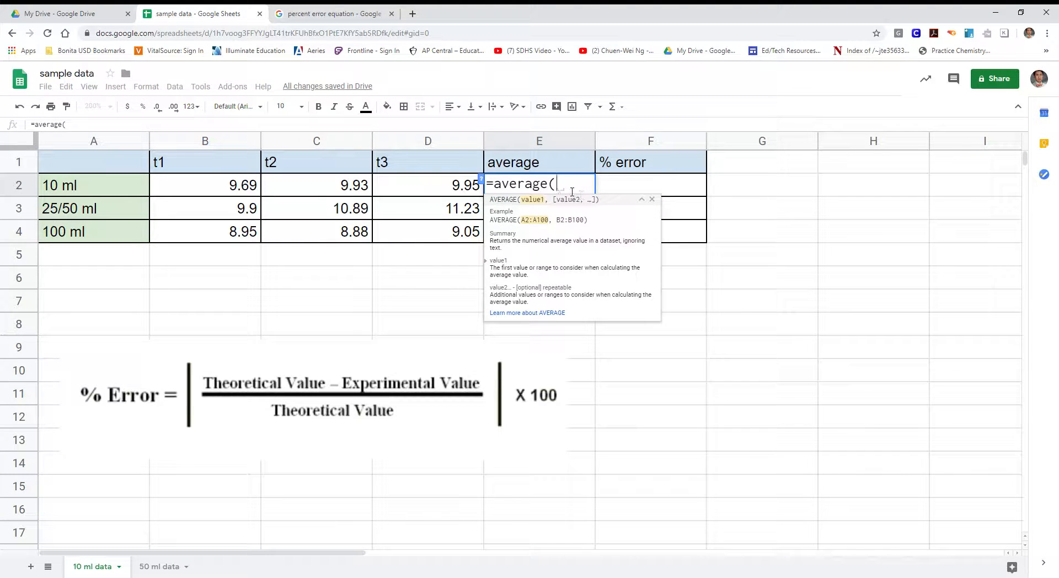
pyautogui.moveTo(217, 186); pyautogui.dragTo(493, 193)
pyautogui.write(')')
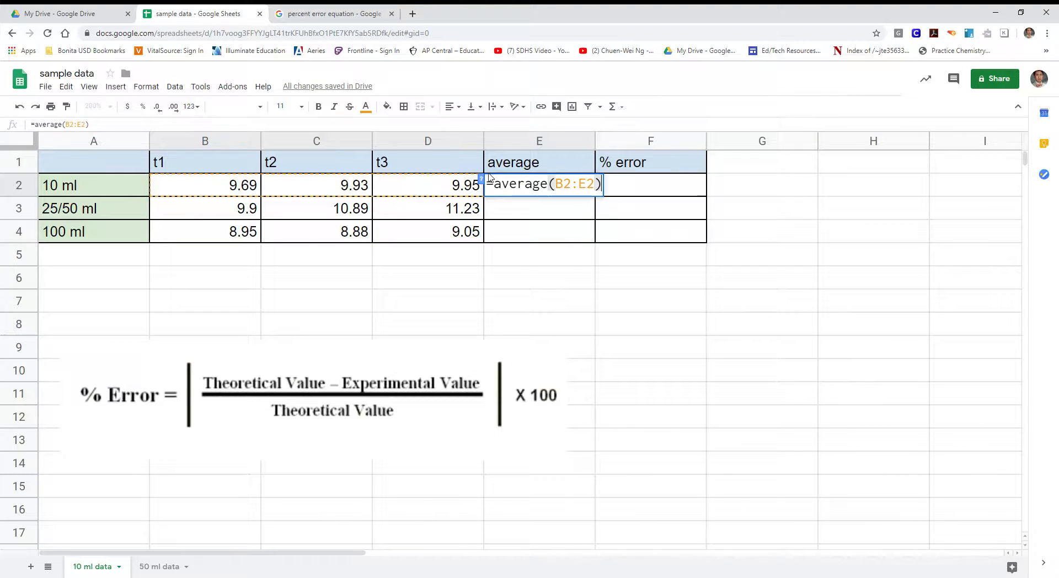
pyautogui.press('Return')
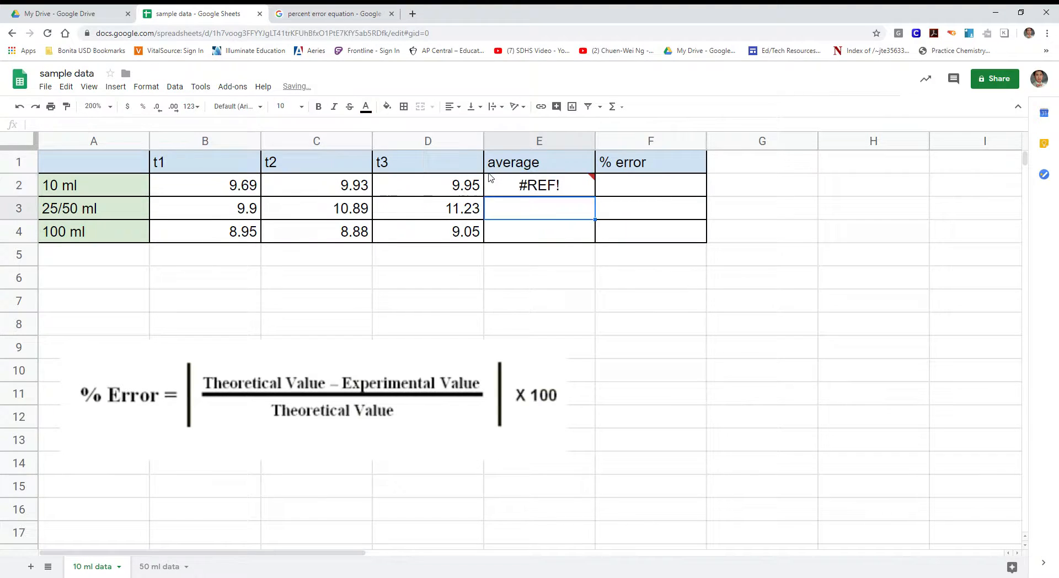
# Step: Change the range of the average formula in E2 to B2:D2
pyautogui.click(533, 191)
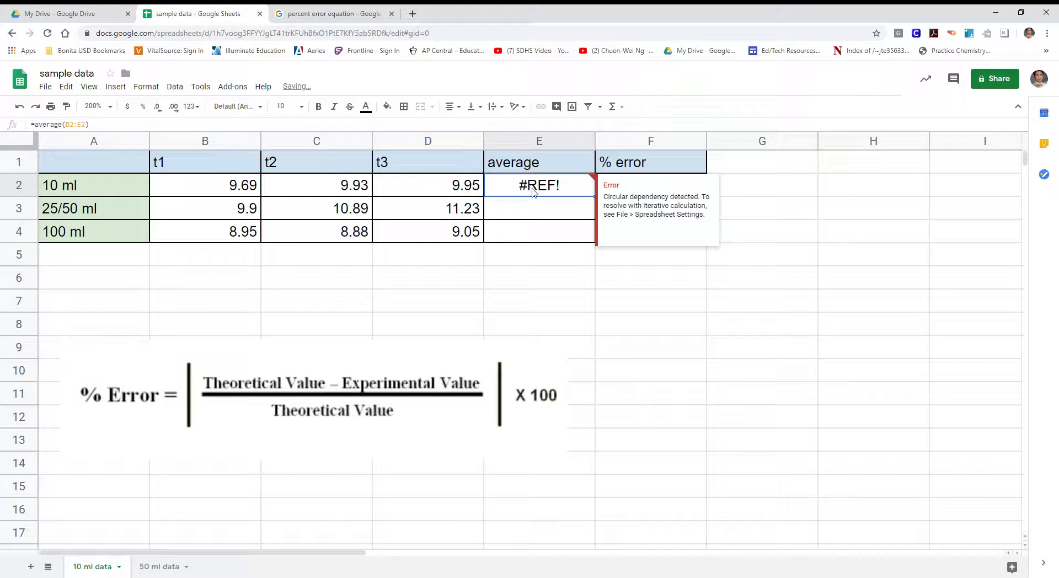
pyautogui.click(92, 130)
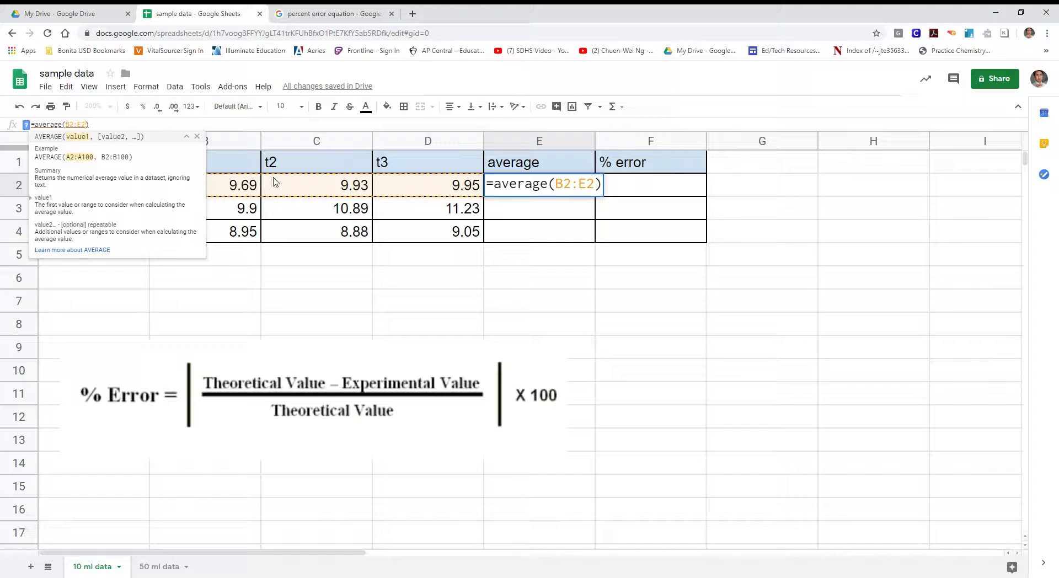
pyautogui.press('BackSpace')
pyautogui.press('BackSpace')
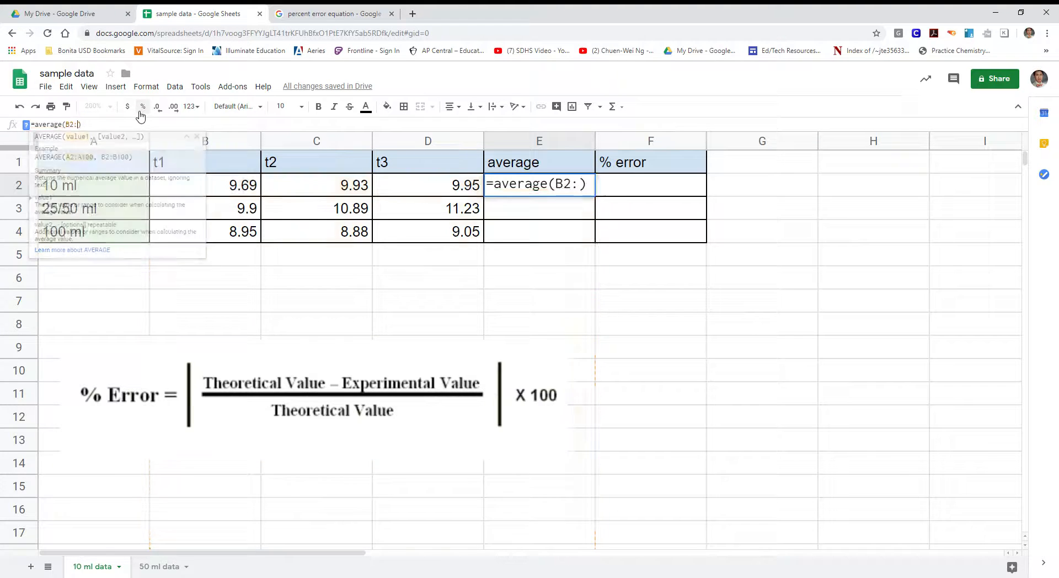
pyautogui.write('d2')
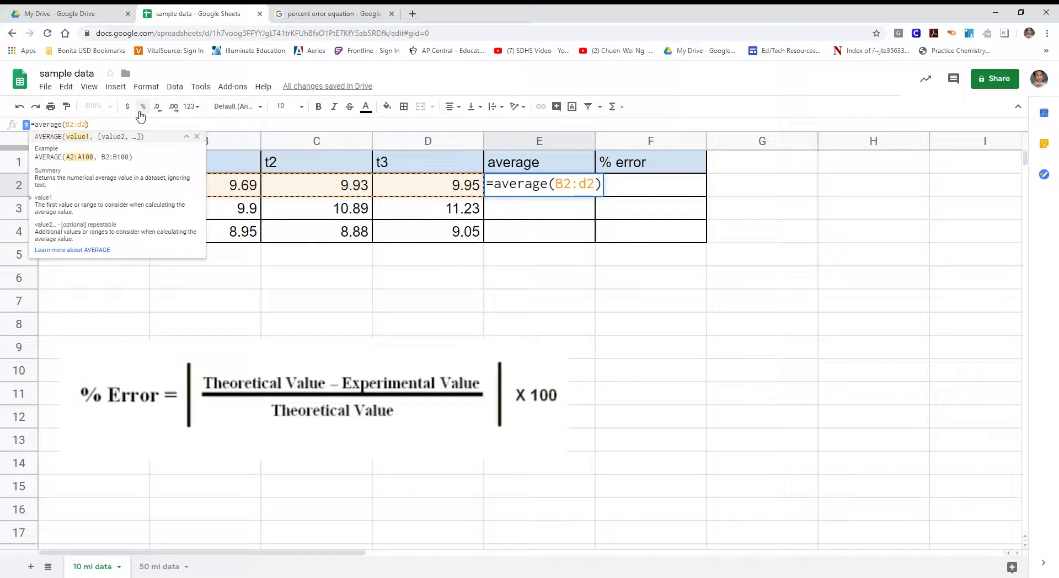
pyautogui.press('Return')
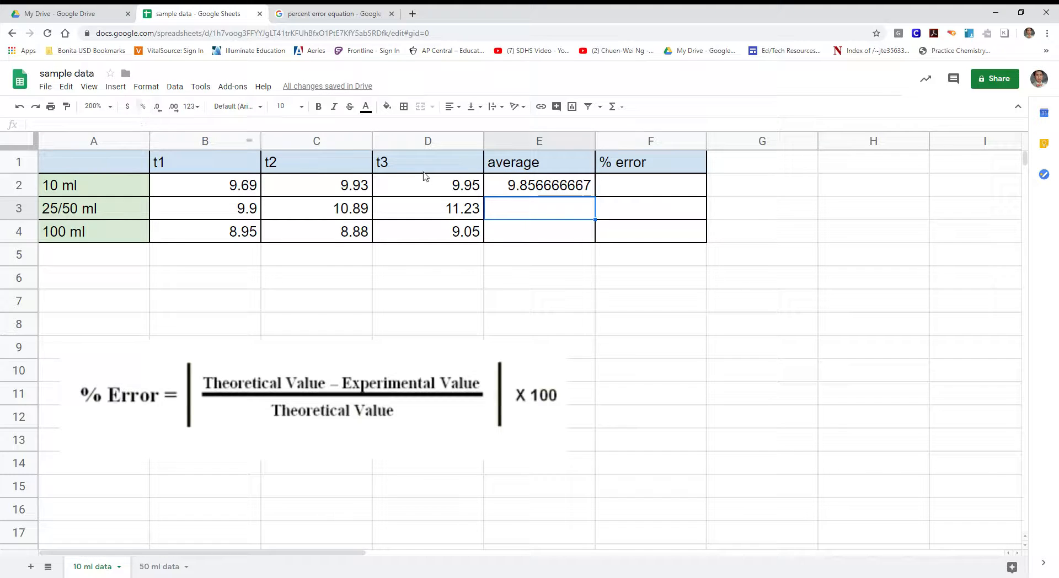
# Step: Format the 10 ml average in E2 with the Number format
pyautogui.click(538, 185)
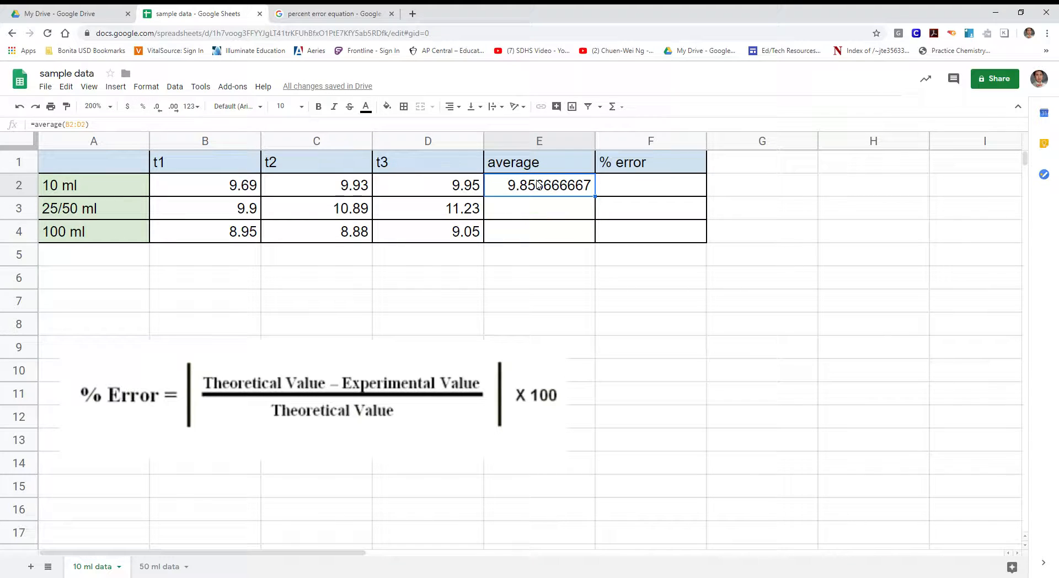
pyautogui.click(199, 110)
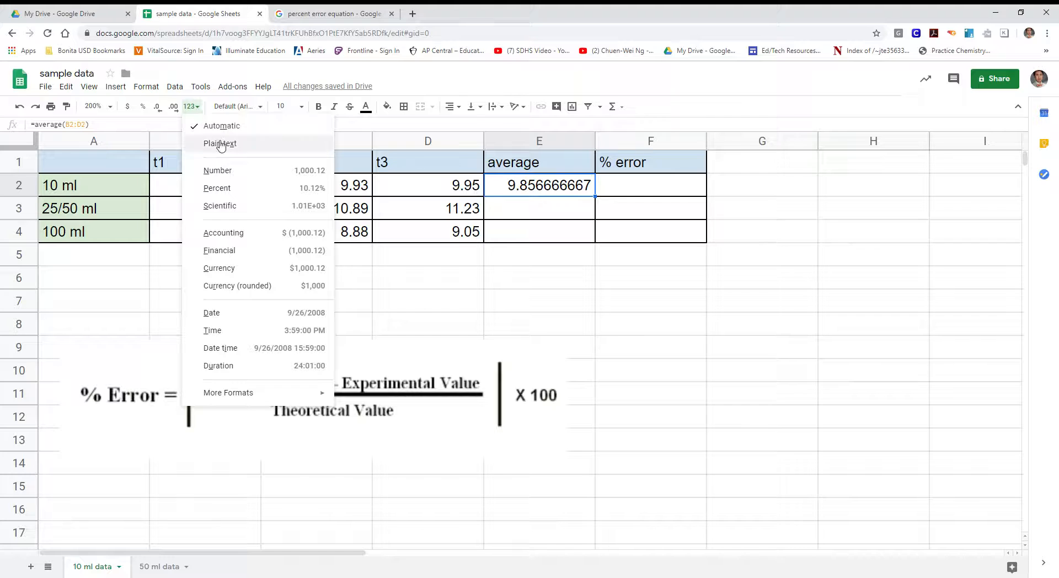
pyautogui.click(224, 172)
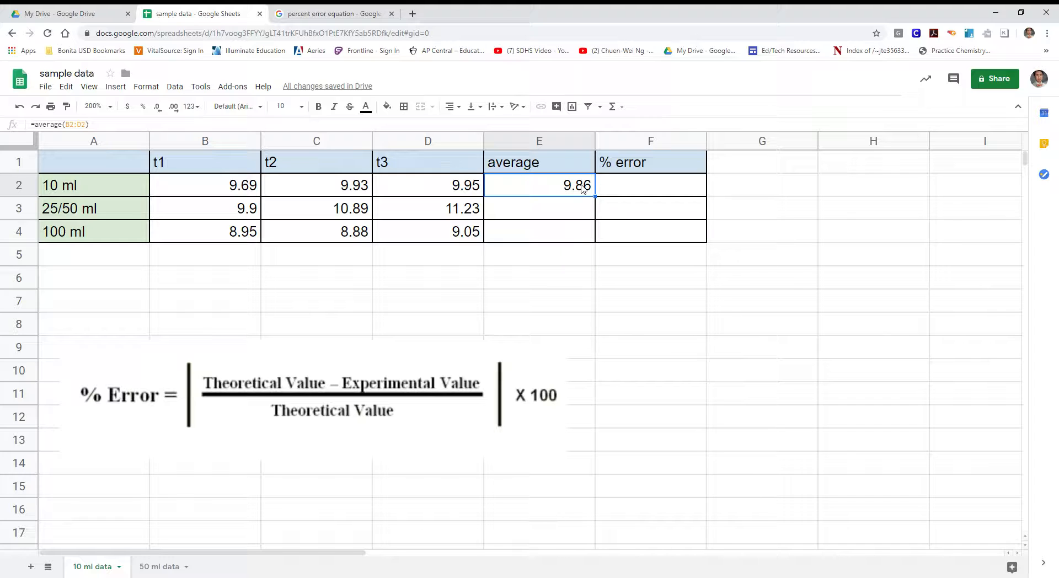
# Step: Clear E2 and enter the formula =average(B2:D2) again for the 10 ml trials
pyautogui.press('Delete')
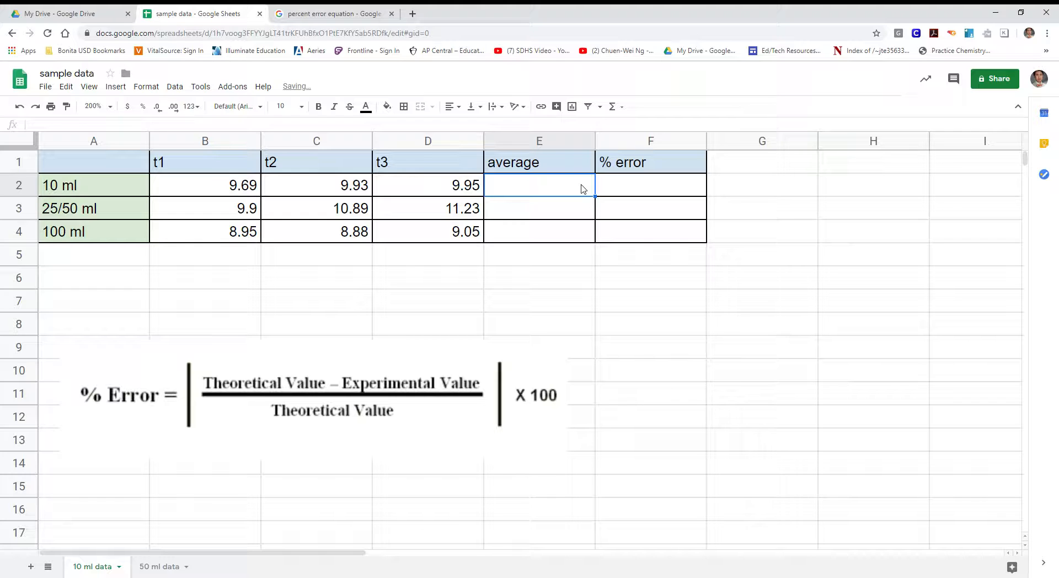
pyautogui.write('=')
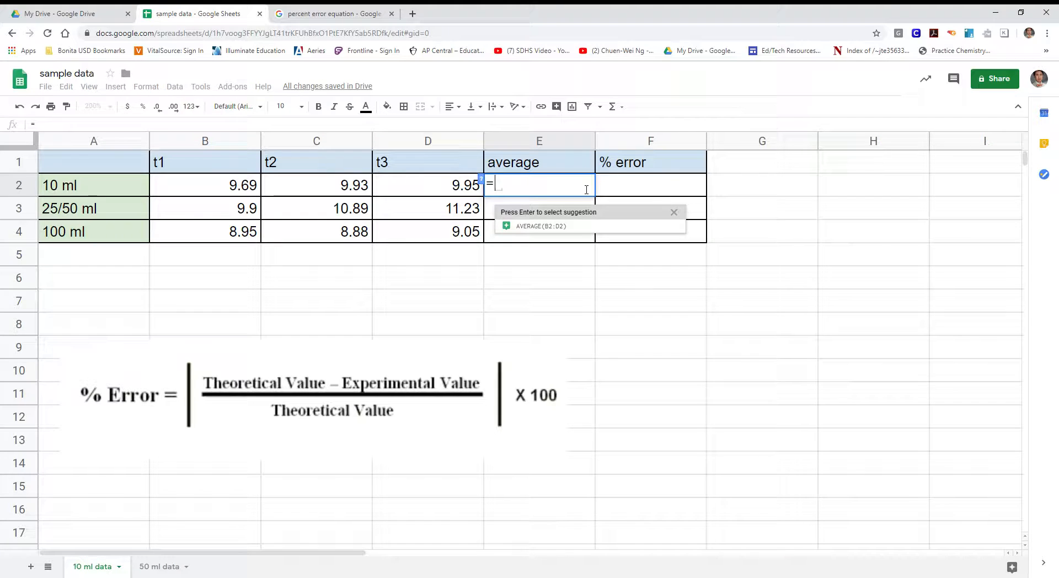
pyautogui.write('avera')
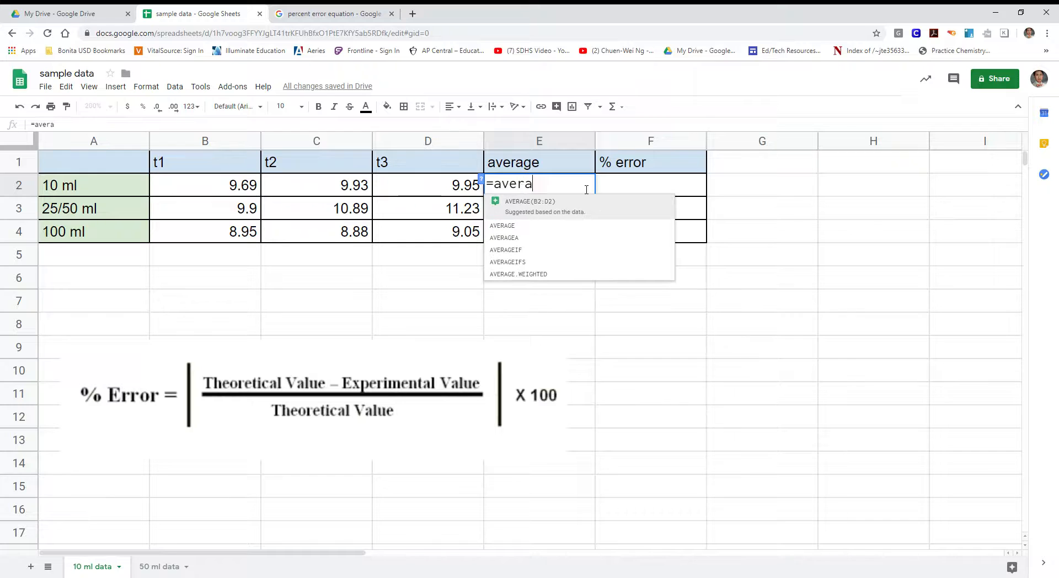
pyautogui.write('ge(')
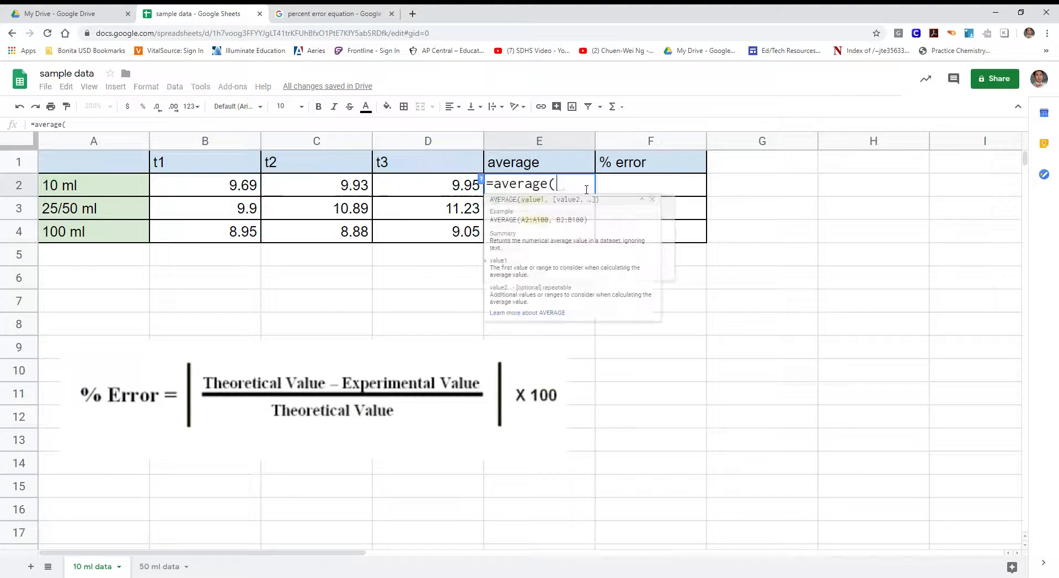
pyautogui.moveTo(422, 193); pyautogui.dragTo(247, 176)
pyautogui.write(')')
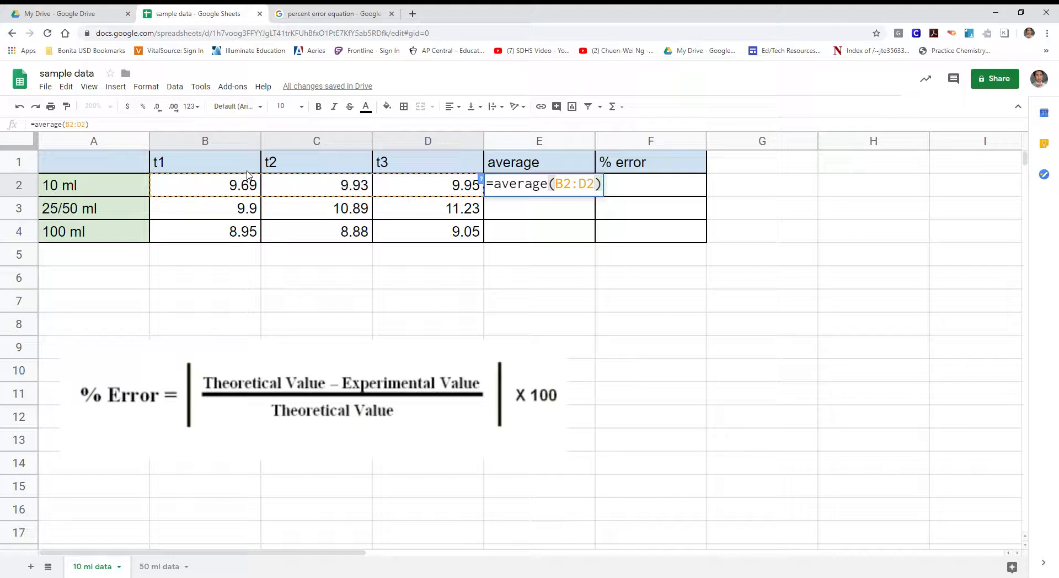
pyautogui.press('Return')
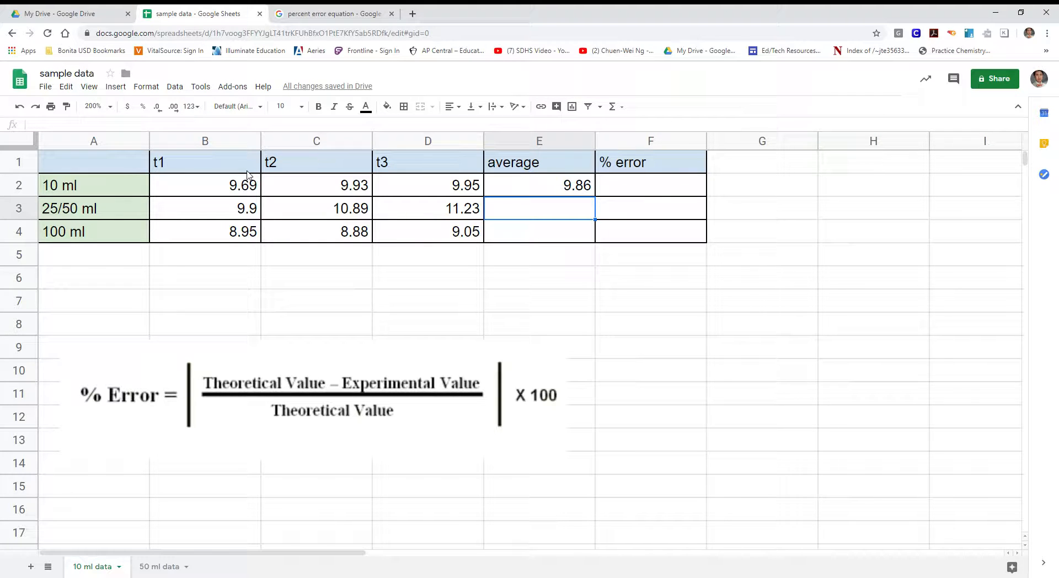
# Step: Fill the average formula from E2 down to E4 for the 25/50 ml and 100 ml rows
pyautogui.click(525, 192)
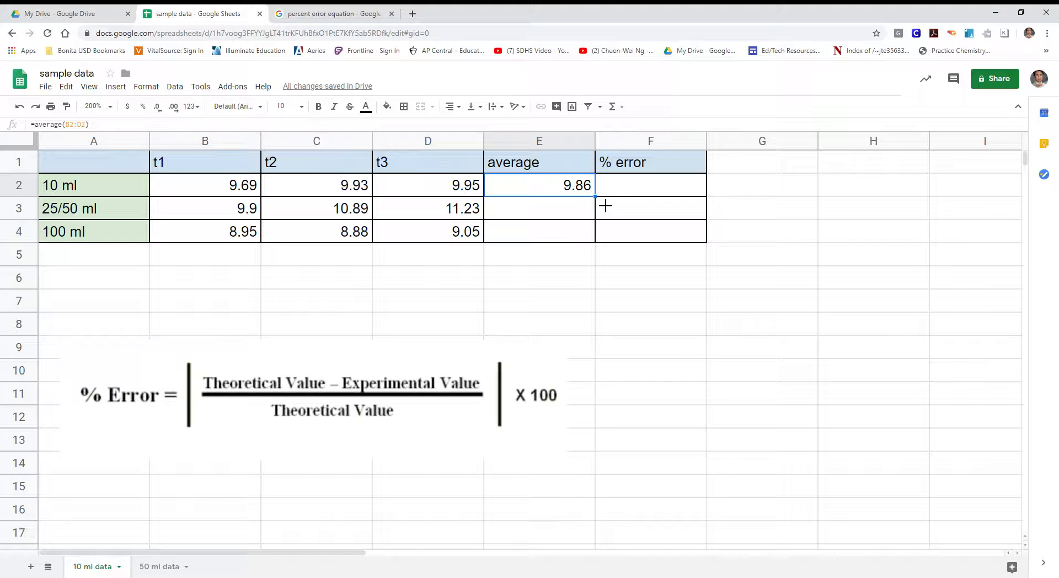
pyautogui.moveTo(595, 196); pyautogui.dragTo(603, 247)
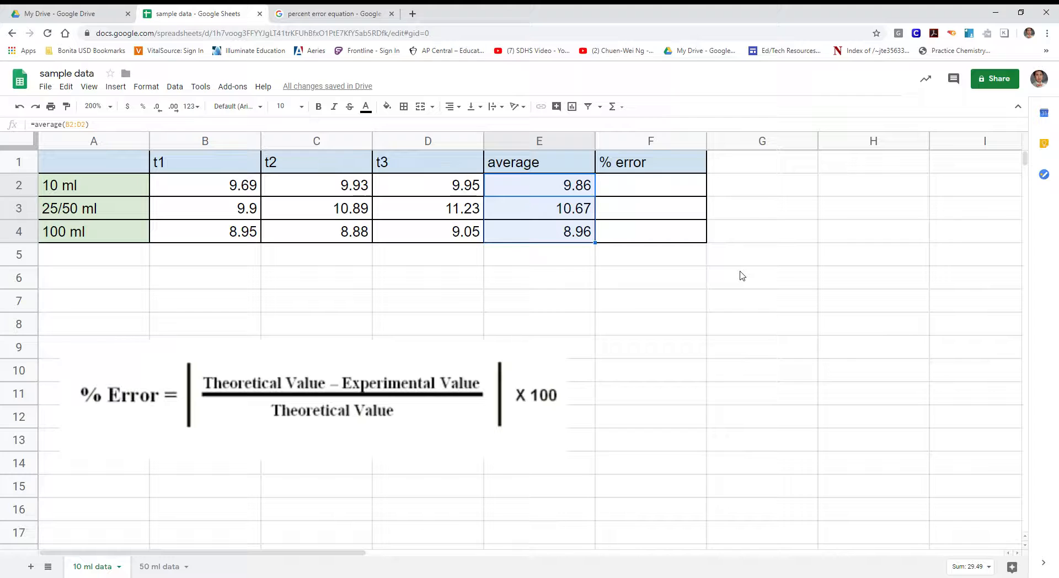
pyautogui.click(741, 276)
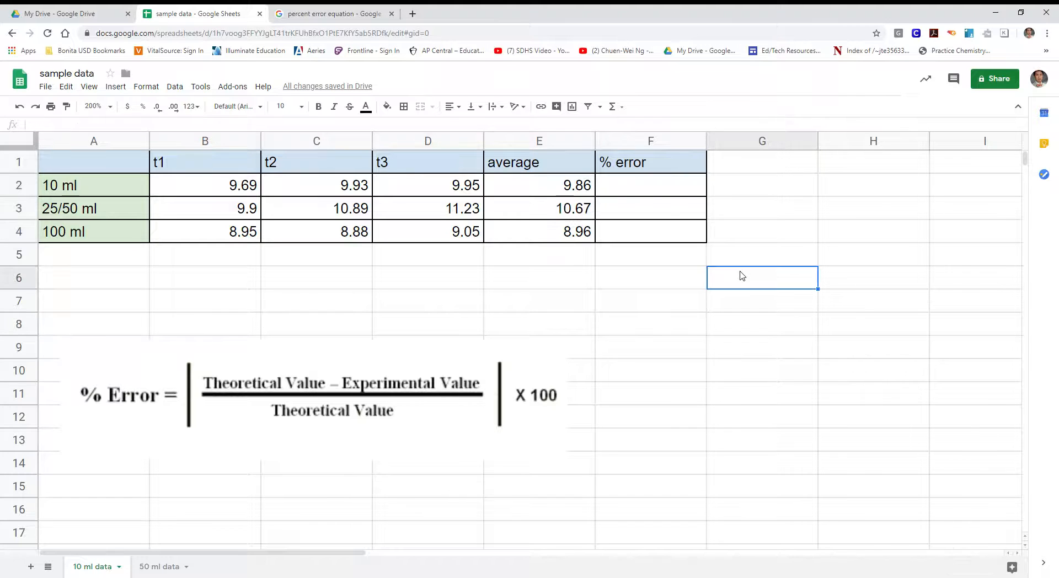
# Step: Enter the percent error formula =(10-E2)/10 in F2 of the 10 ml row
pyautogui.click(654, 185)
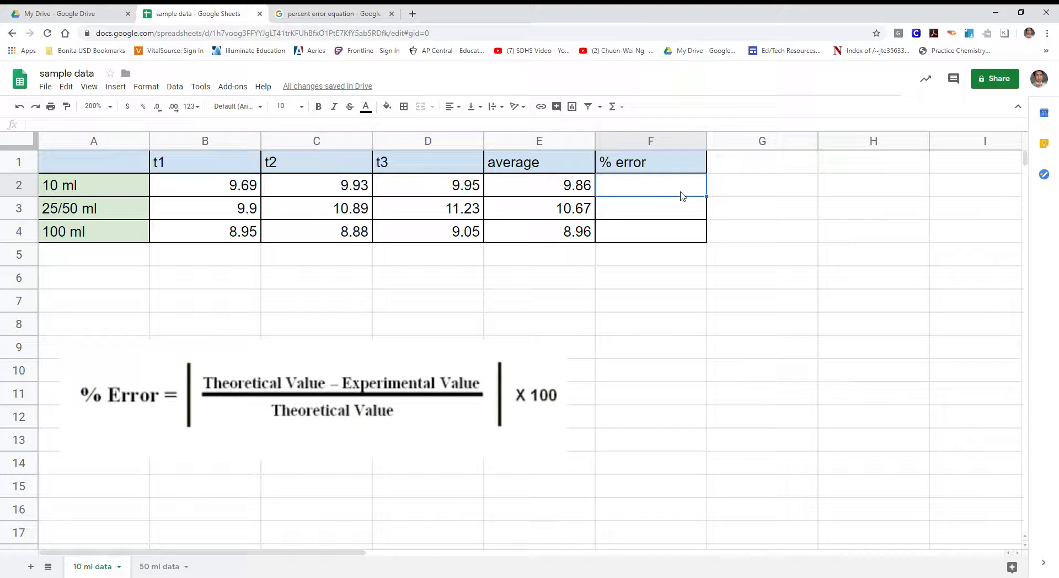
pyautogui.write('=')
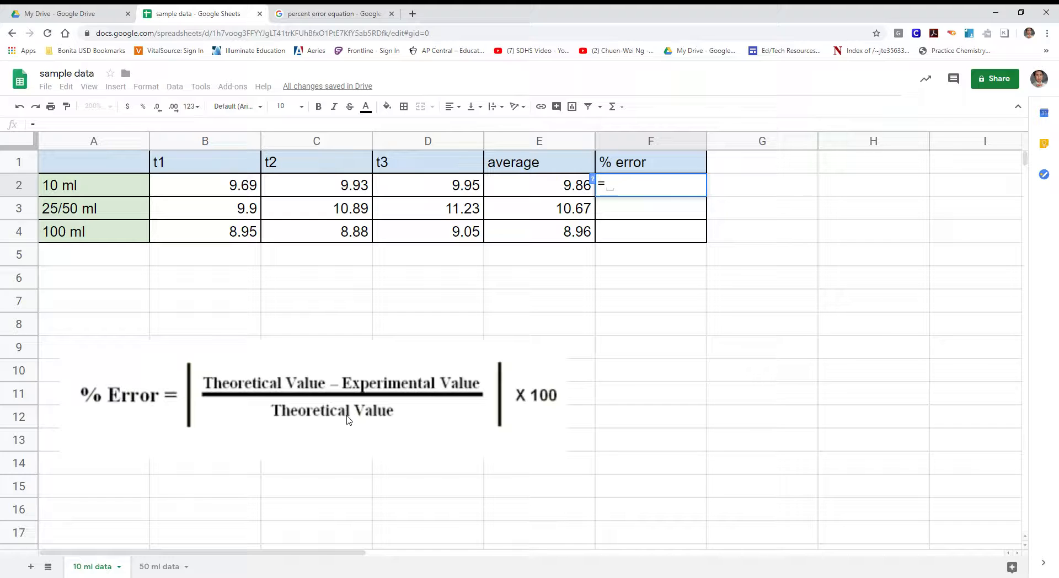
pyautogui.write('(10')
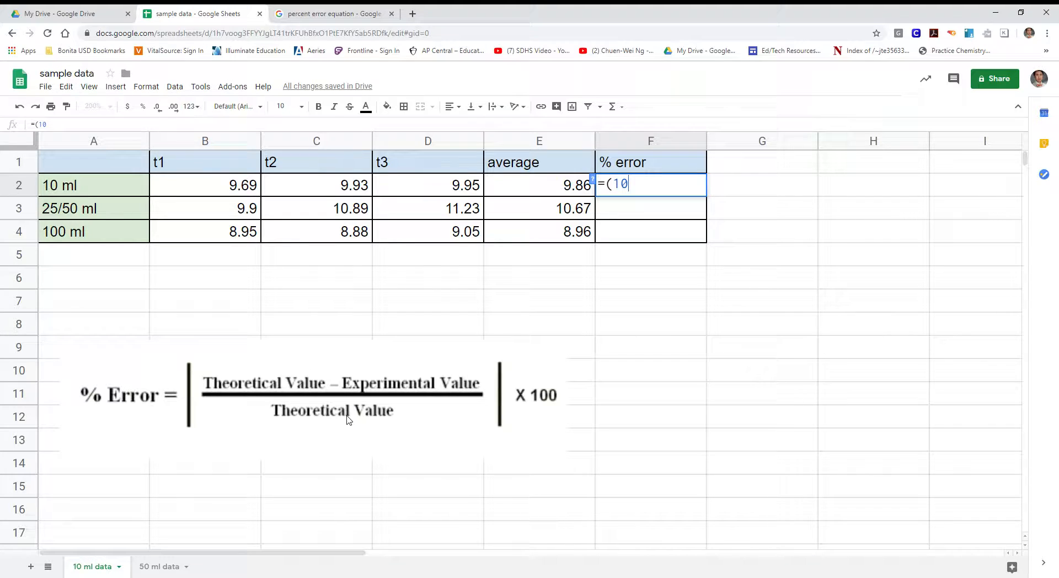
pyautogui.write('-')
pyautogui.click(567, 184)
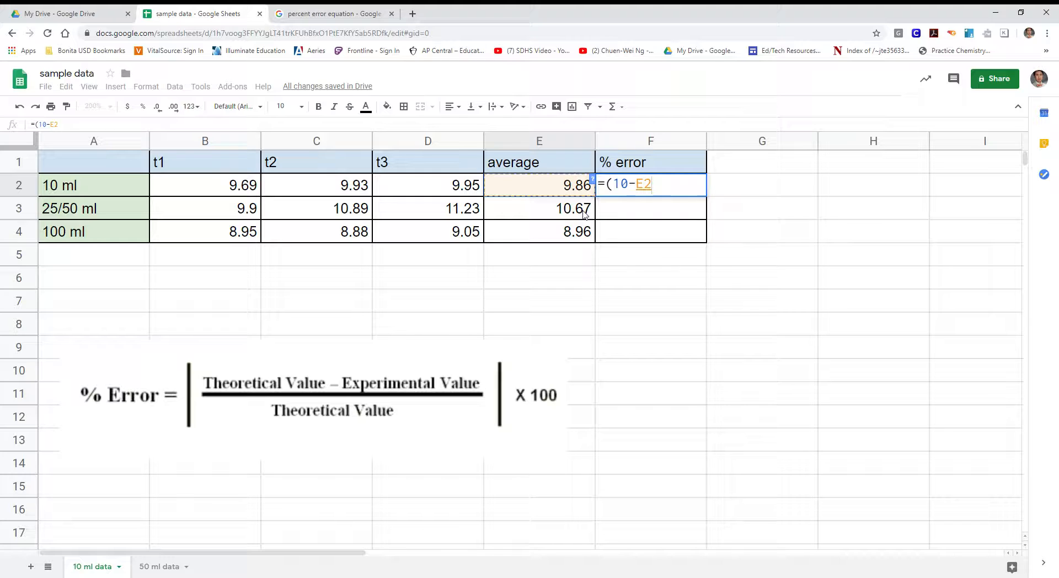
pyautogui.write(')')
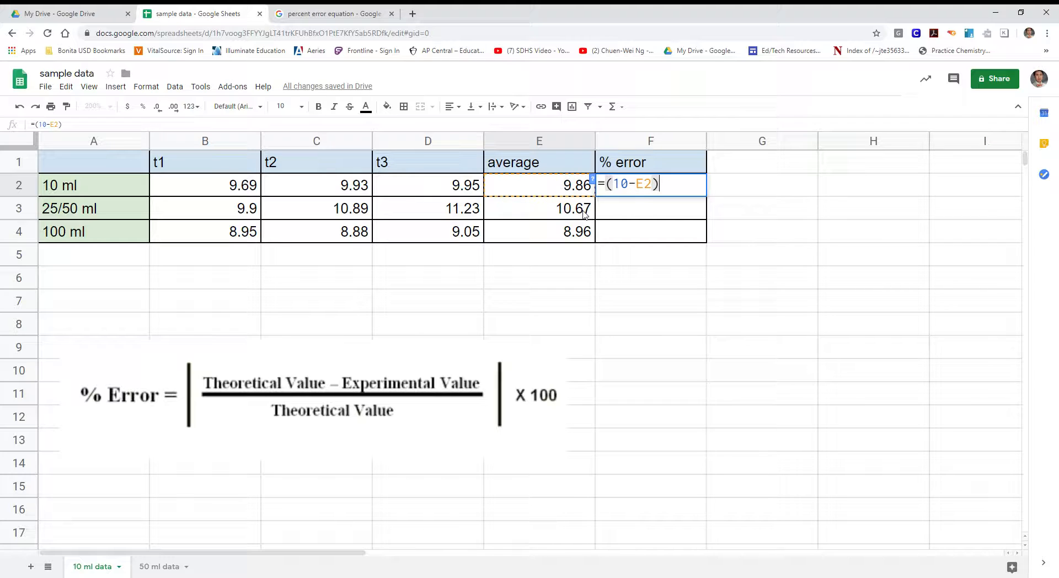
pyautogui.write('/10')
pyautogui.press('Return')
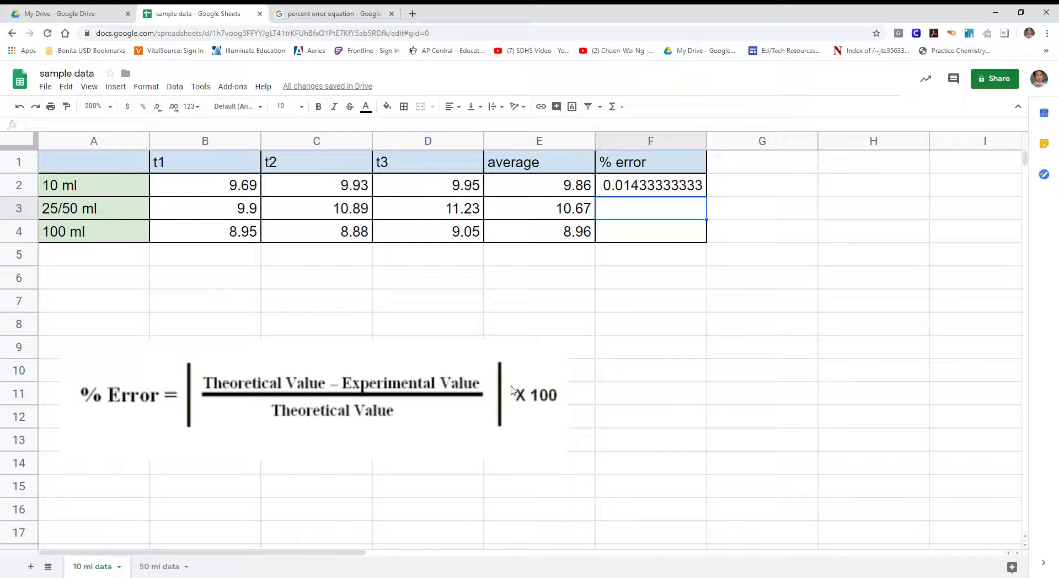
# Step: Format the 10 ml error value in F2 with the Percent number format
pyautogui.click(655, 190)
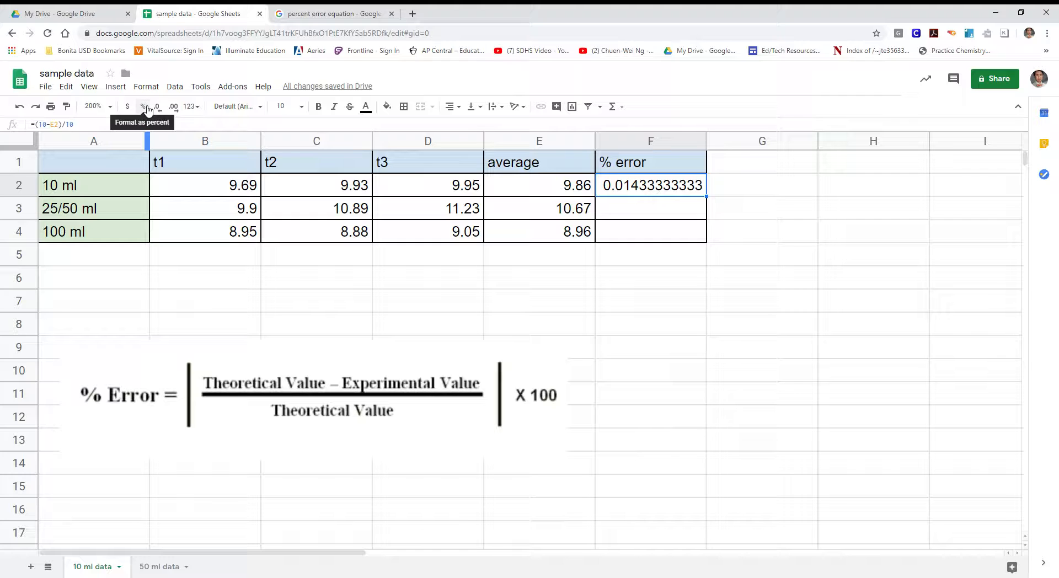
pyautogui.click(150, 88)
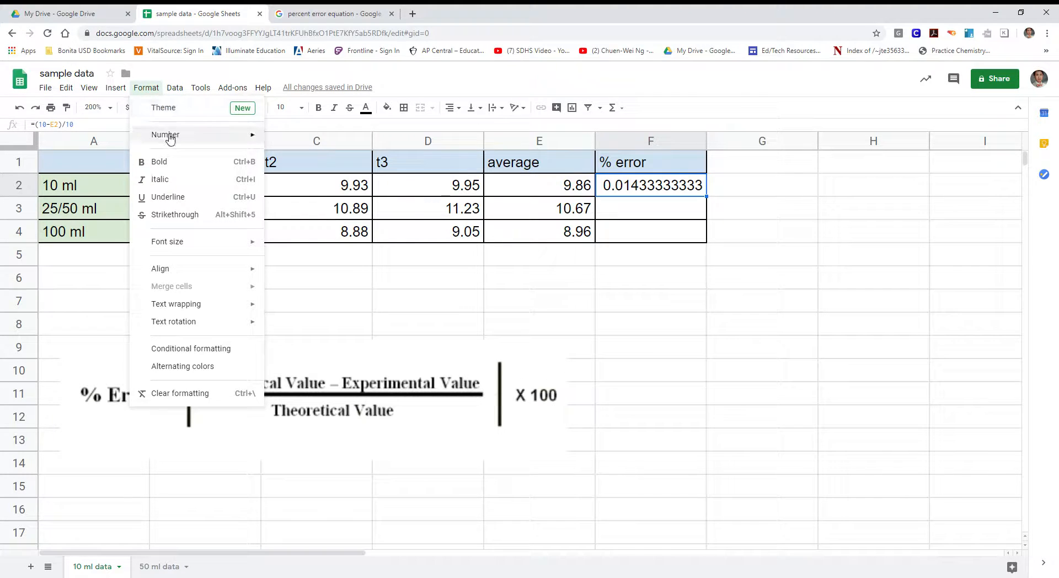
pyautogui.moveTo(170, 138)
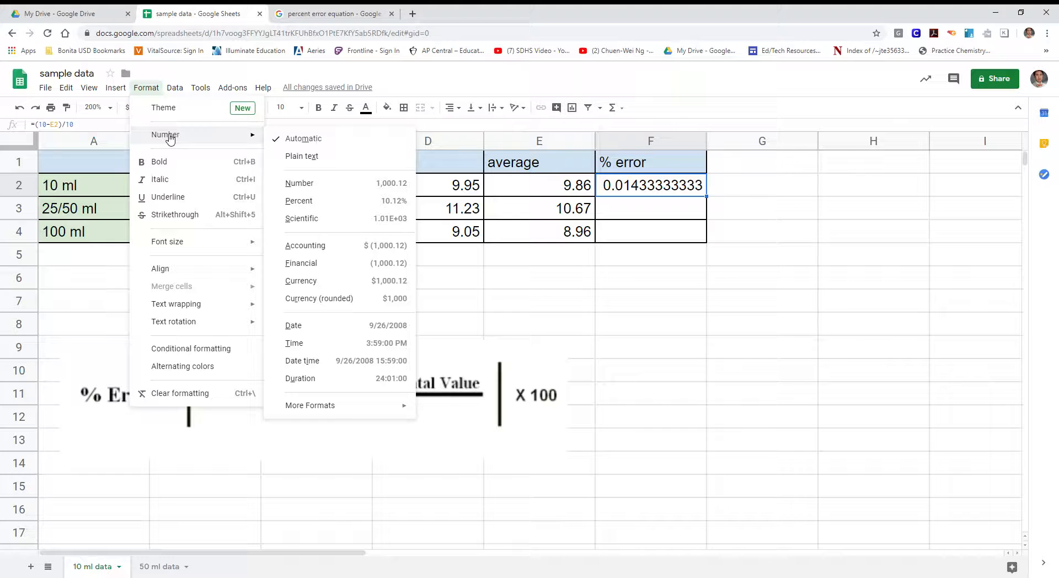
pyautogui.click(356, 203)
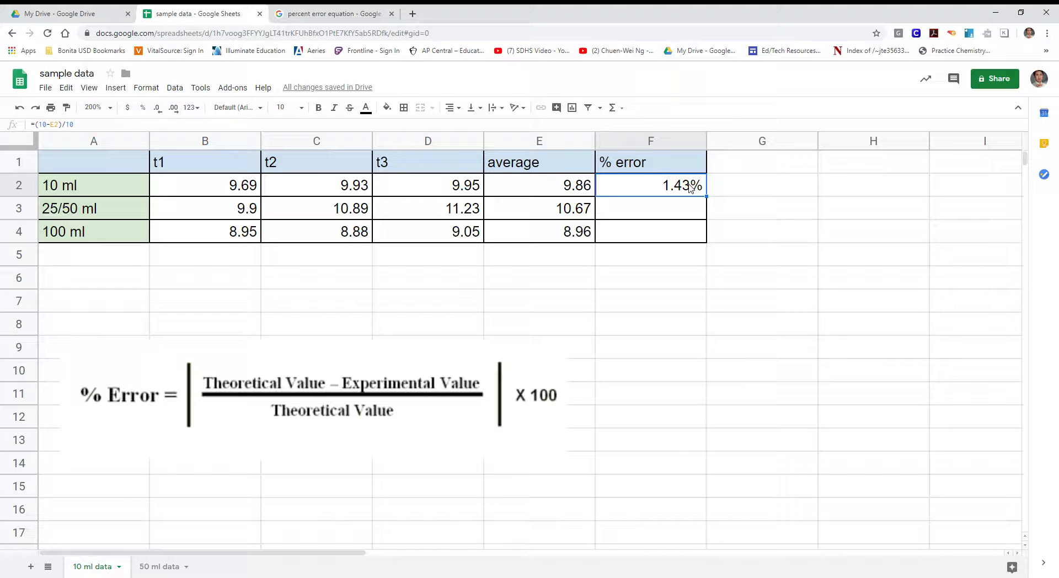
# Step: Clear F2 and enter the percent error formula =(10-E2)/10 again
pyautogui.press('Delete')
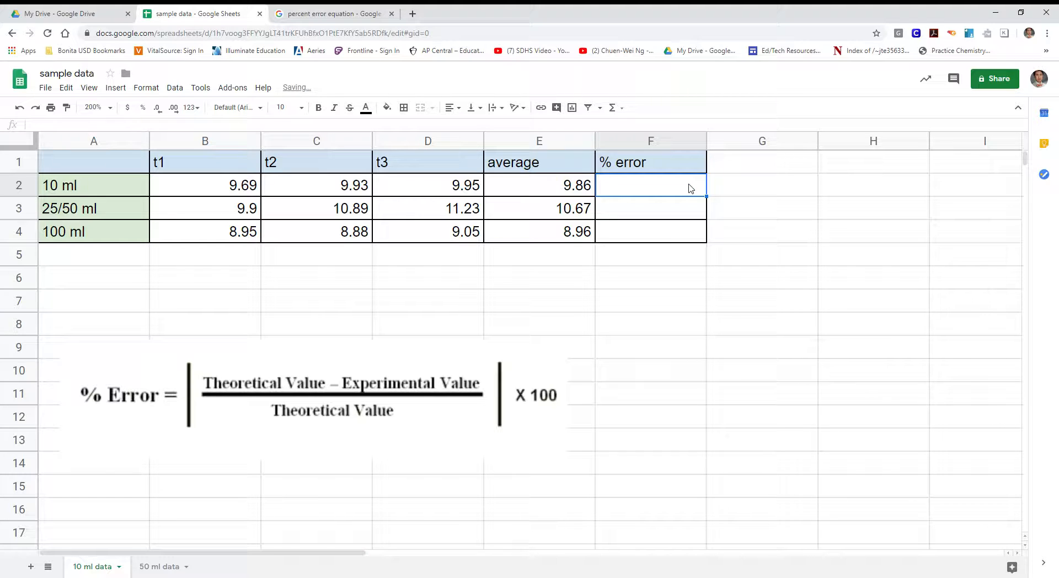
pyautogui.write('=')
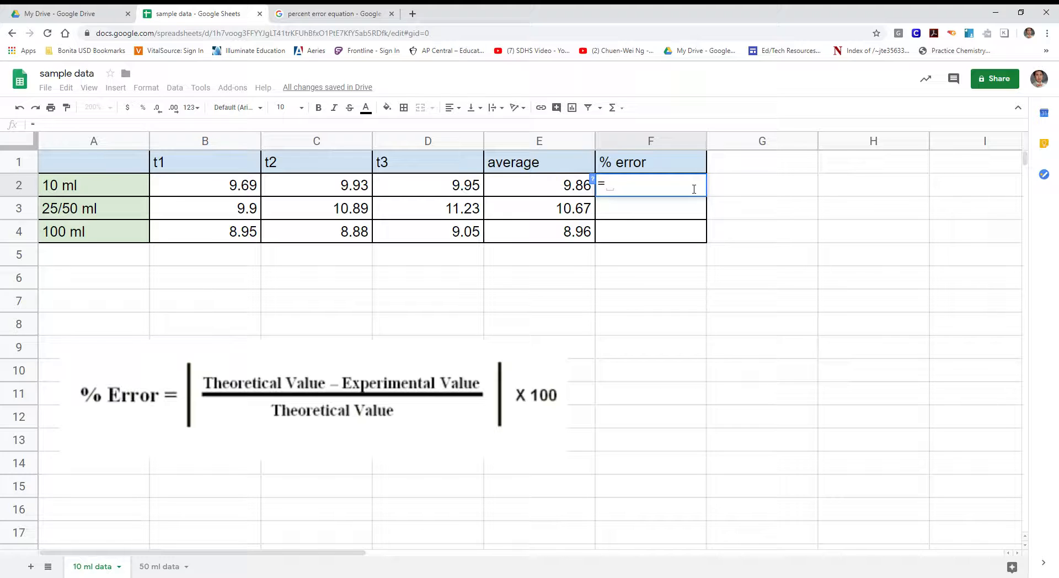
pyautogui.write('(')
pyautogui.press('BackSpace')
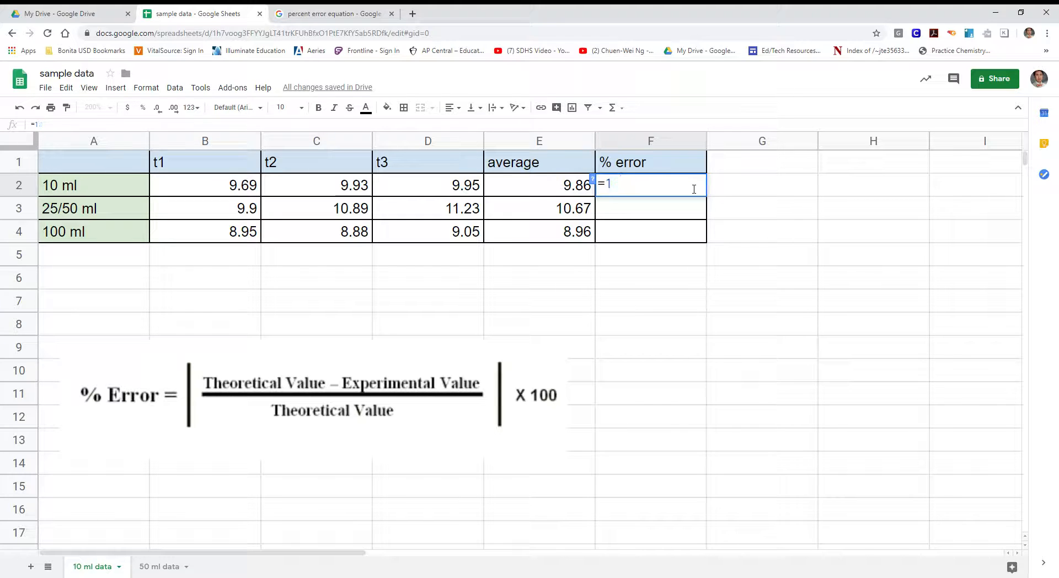
pyautogui.write('(')
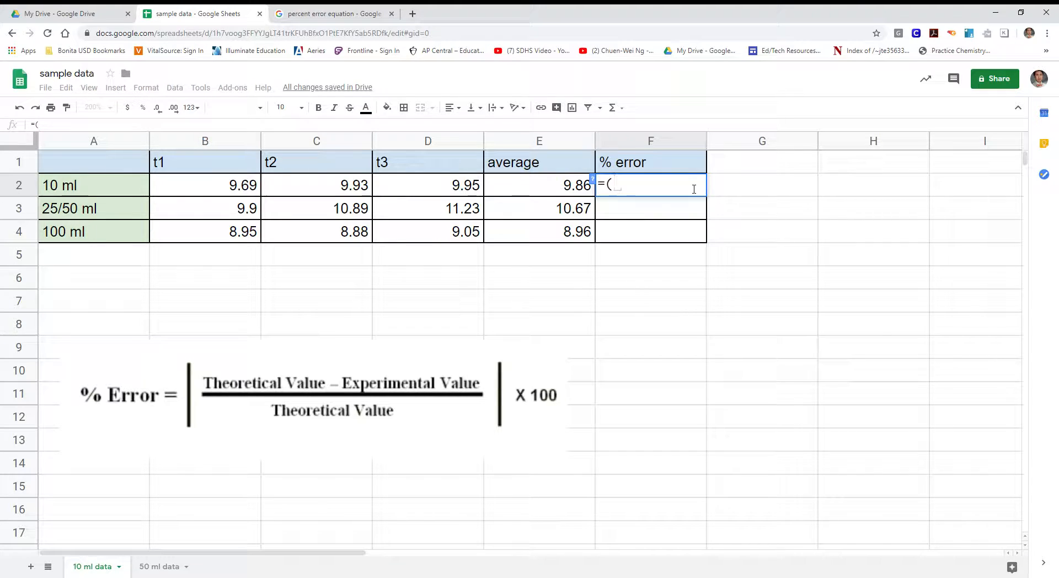
pyautogui.write('10-')
pyautogui.click(548, 193)
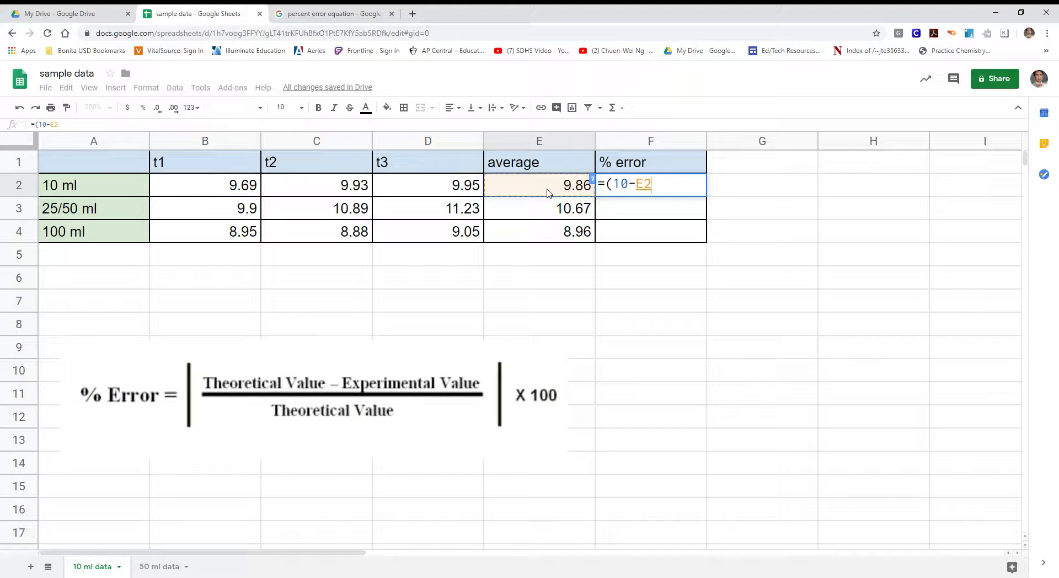
pyautogui.write(')')
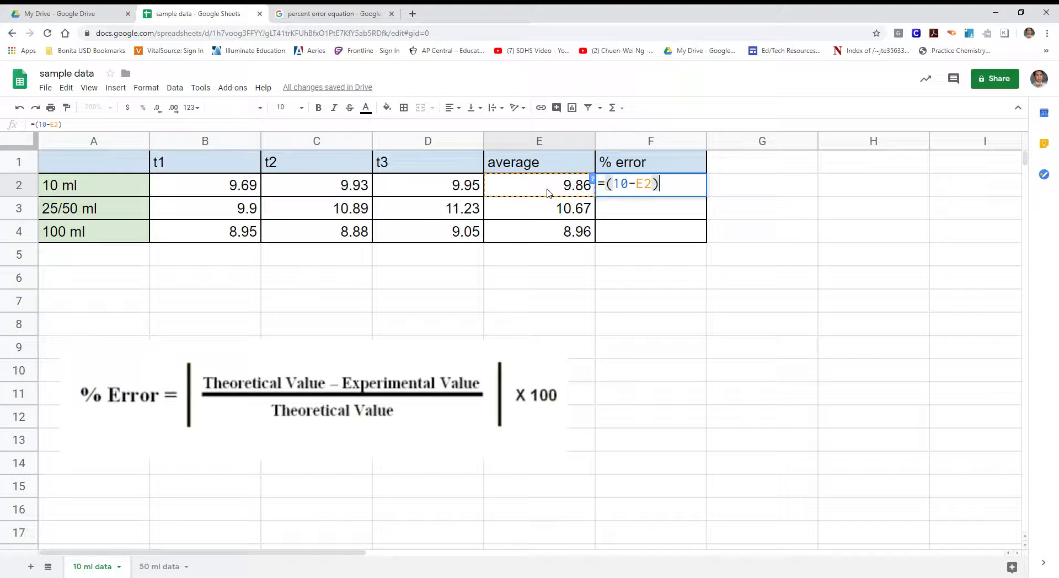
pyautogui.write('/10')
pyautogui.press('Return')
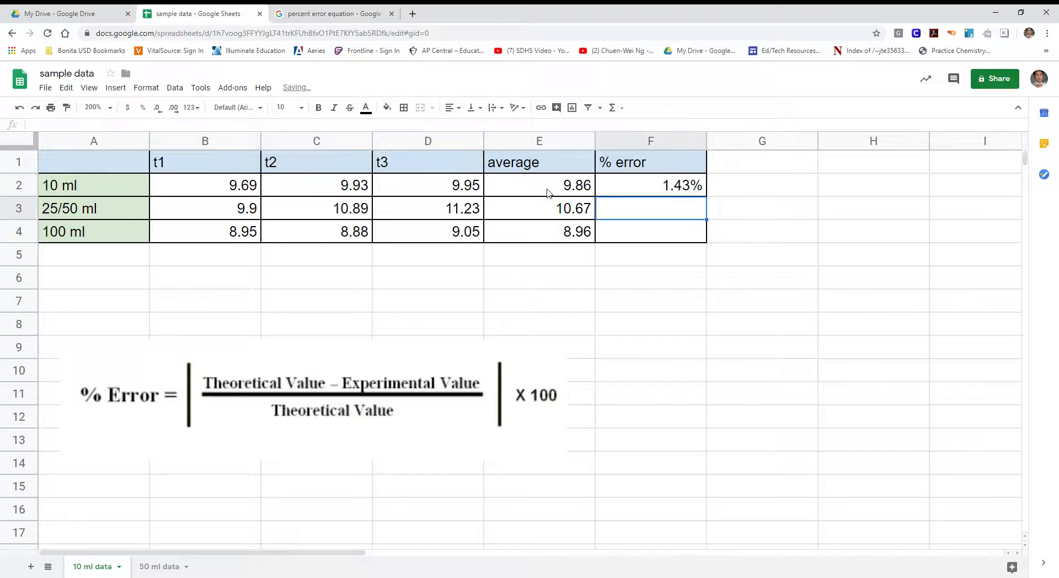
# Step: Fill the percent error formula from F2 down to F5, and clear the surplus value in F5 below the table
pyautogui.click(697, 189)
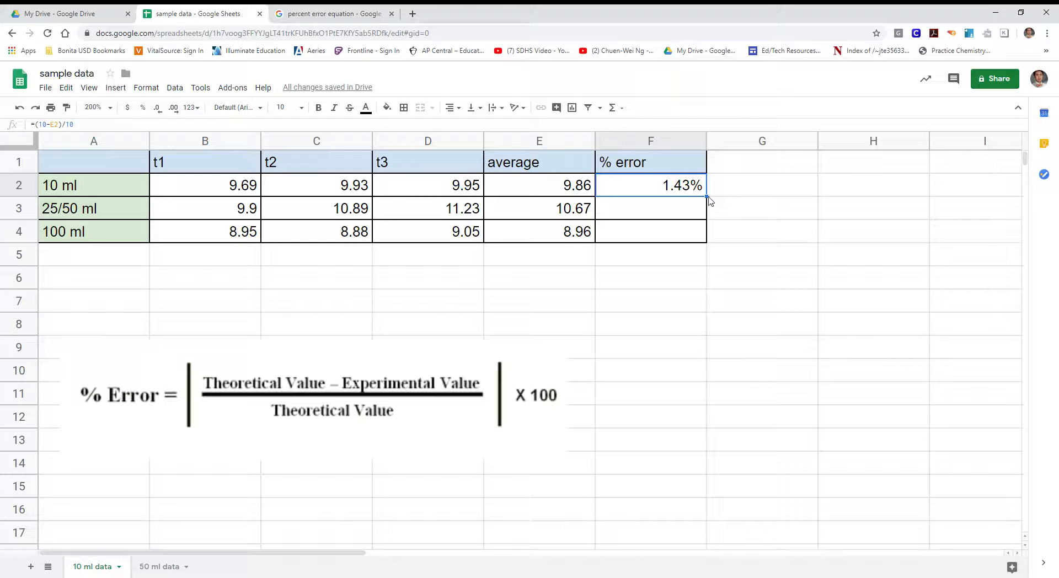
pyautogui.moveTo(717, 204); pyautogui.dragTo(712, 255)
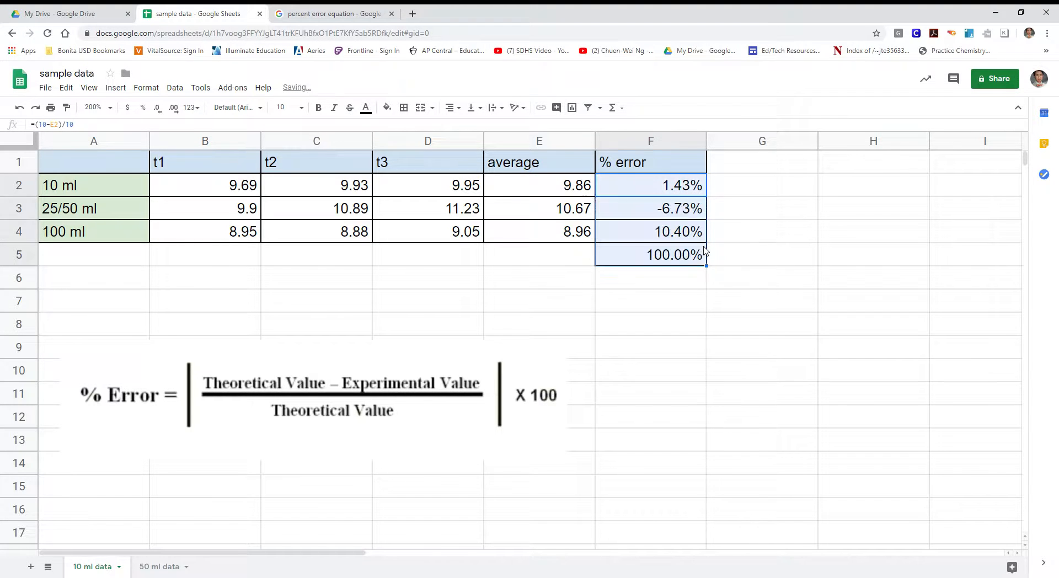
pyautogui.click(747, 238)
pyautogui.click(684, 262)
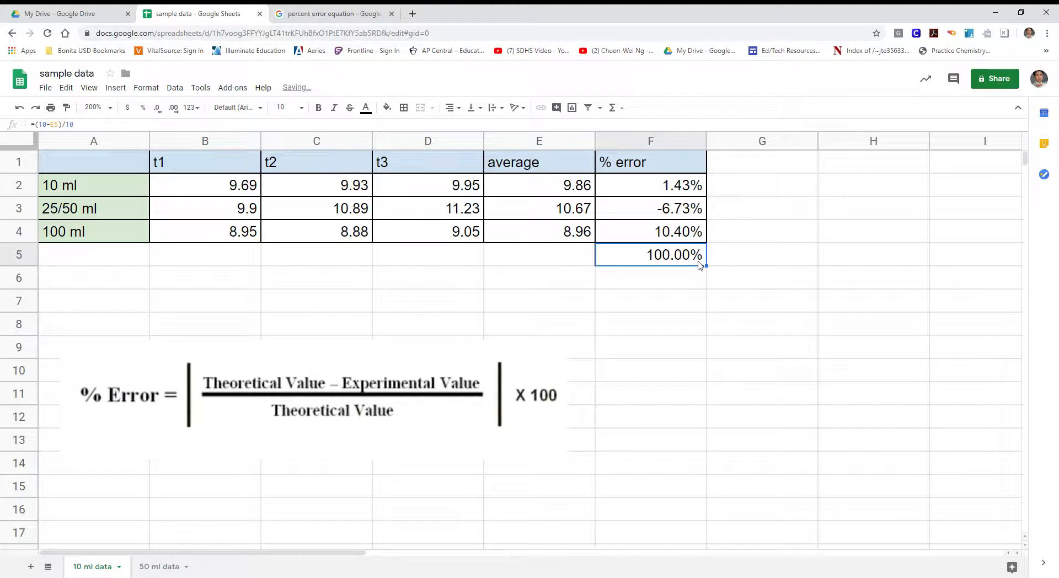
pyautogui.press('Delete')
pyautogui.click(838, 228)
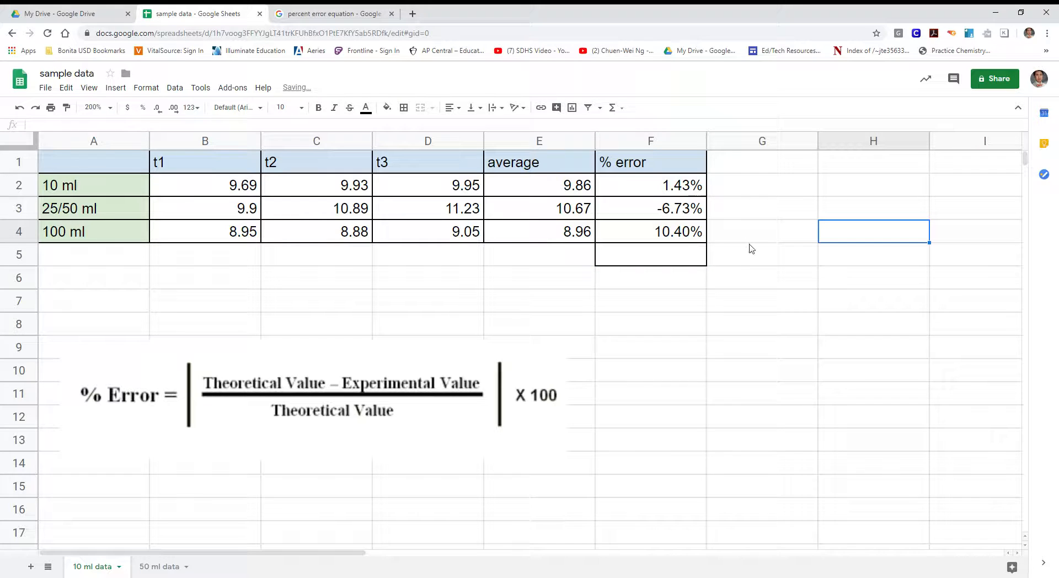
# Step: Wrap the percent error formula in F2 in the absolute value function so that it reads =abs((10-E2)/10)
pyautogui.click(686, 212)
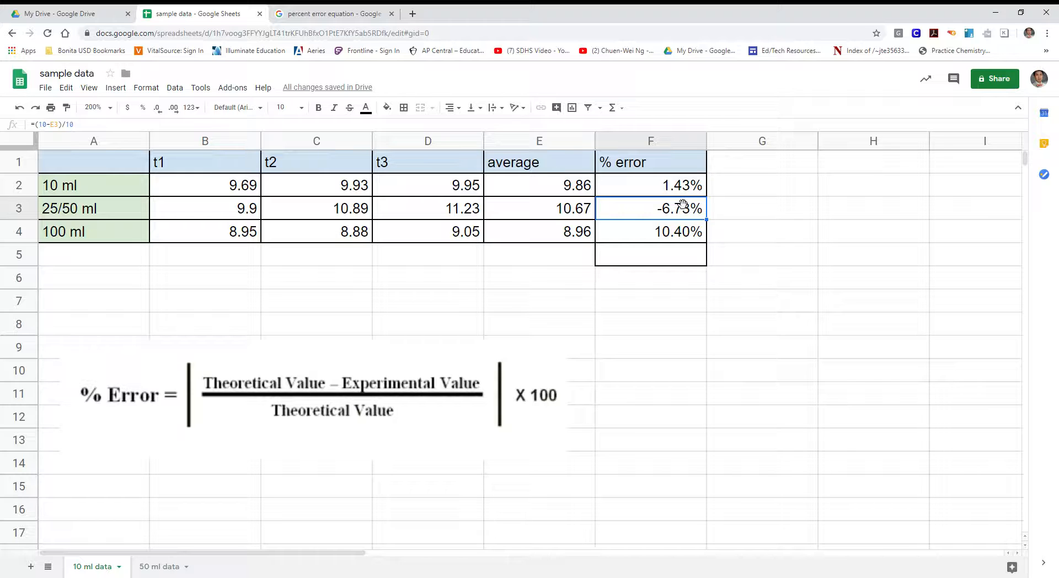
pyautogui.click(686, 188)
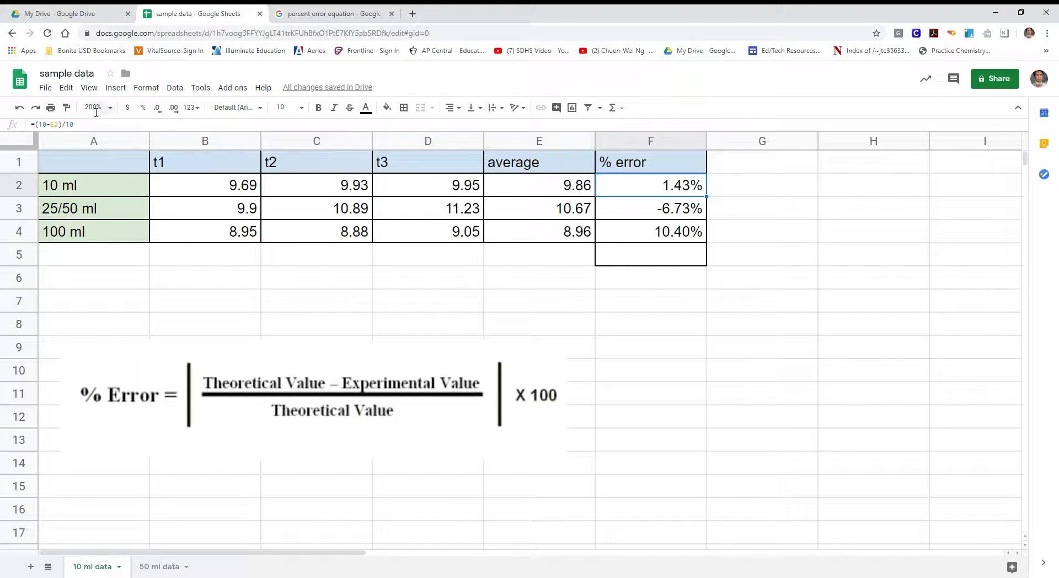
pyautogui.click(82, 126)
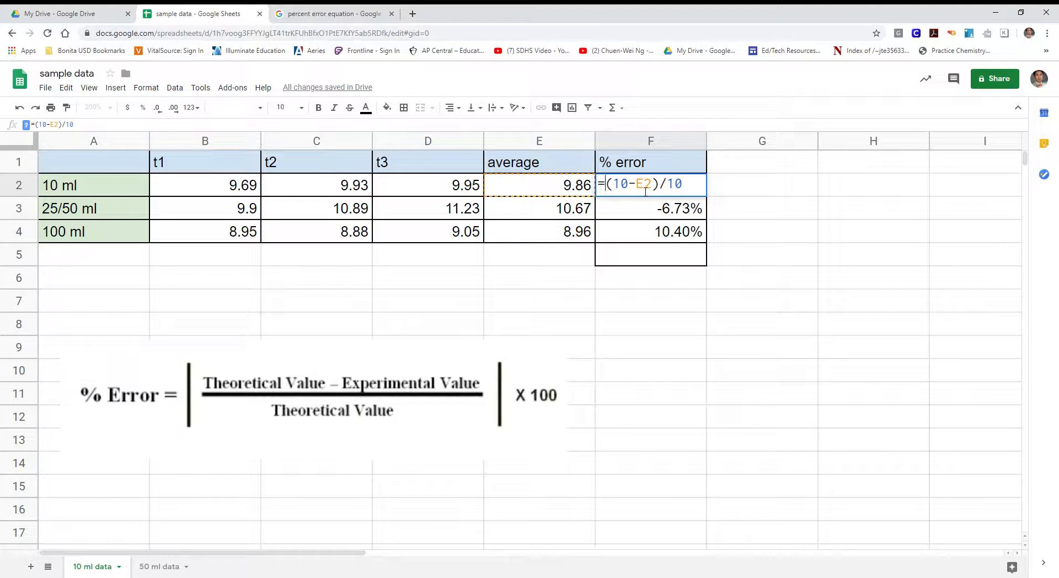
pyautogui.write('abs')
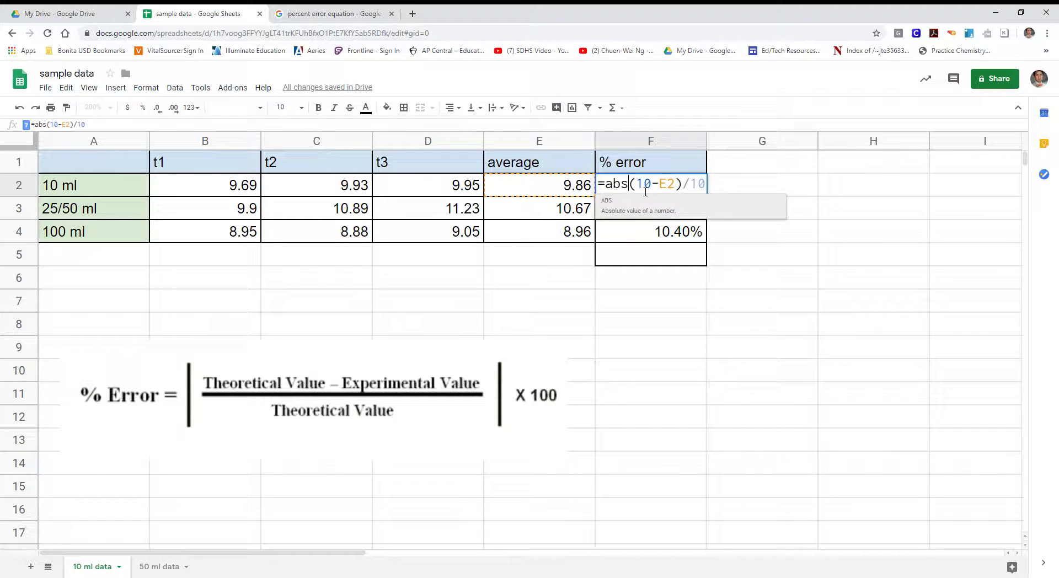
pyautogui.write('(')
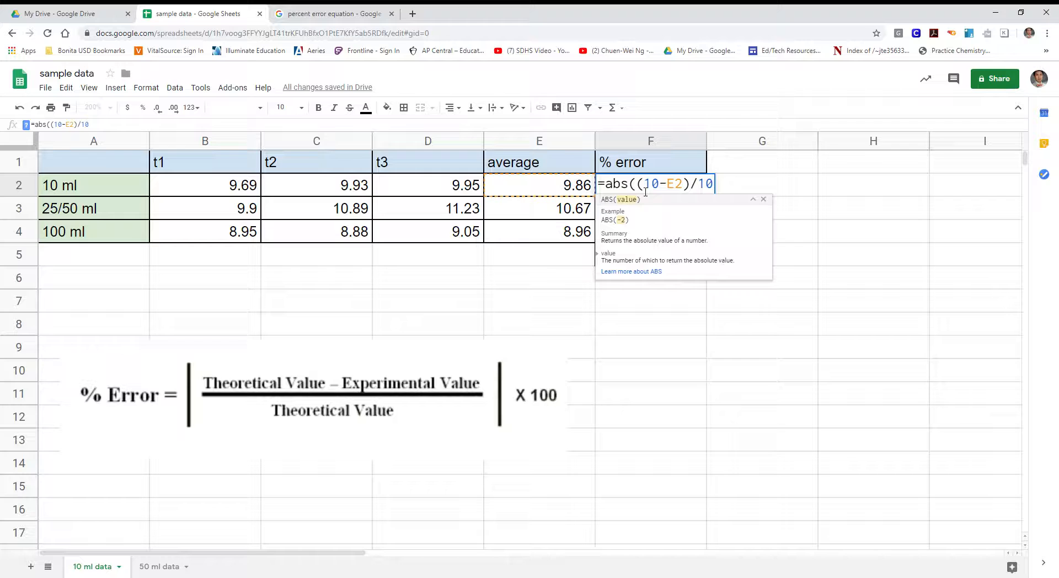
pyautogui.click(713, 188)
pyautogui.write(')')
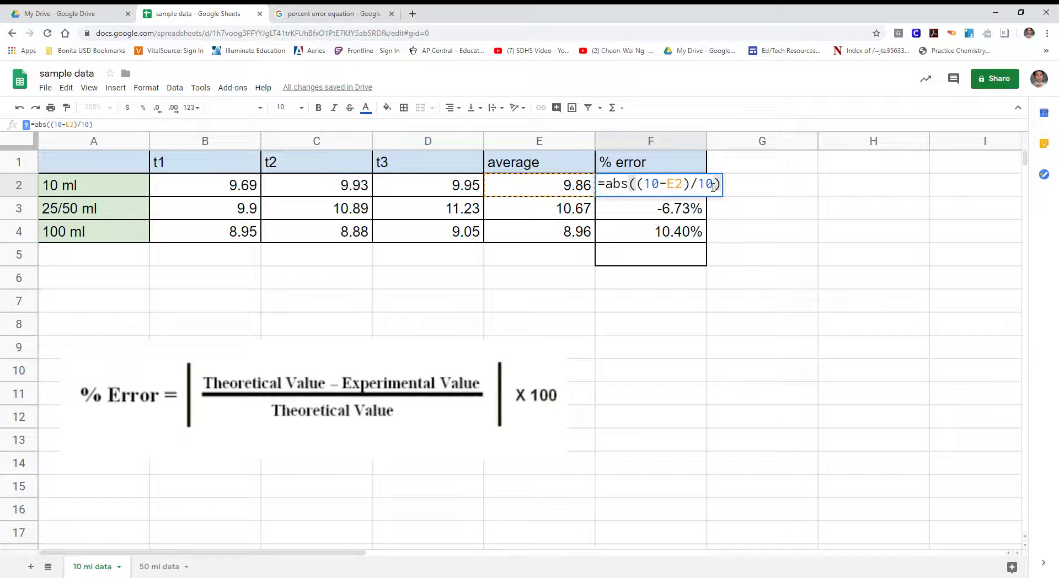
pyautogui.press('Return')
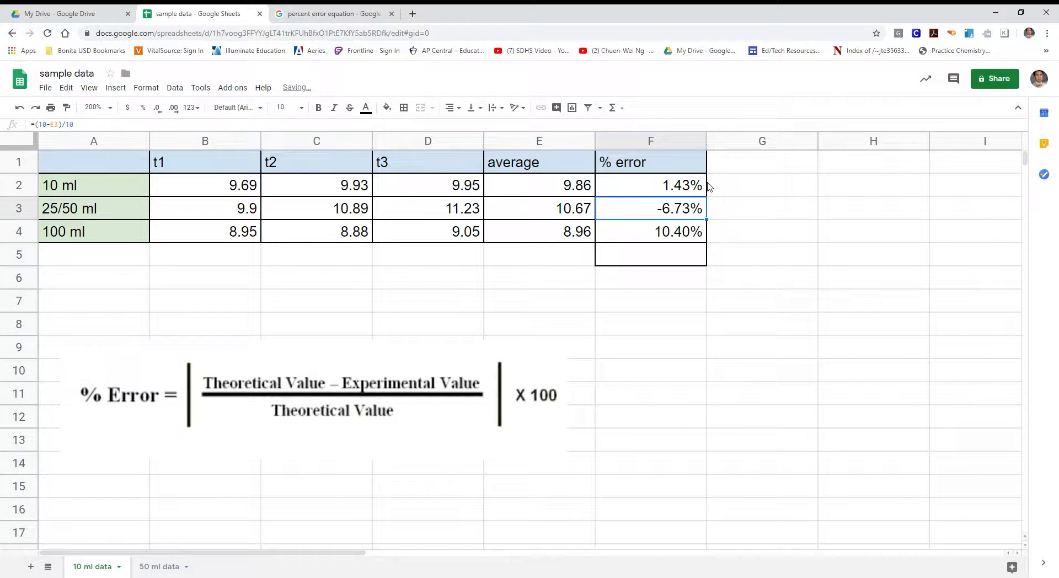
# Step: Fill the absolute percent error formula from F2 down to F4
pyautogui.click(669, 183)
pyautogui.moveTo(709, 202); pyautogui.dragTo(712, 243)
pyautogui.click(755, 235)
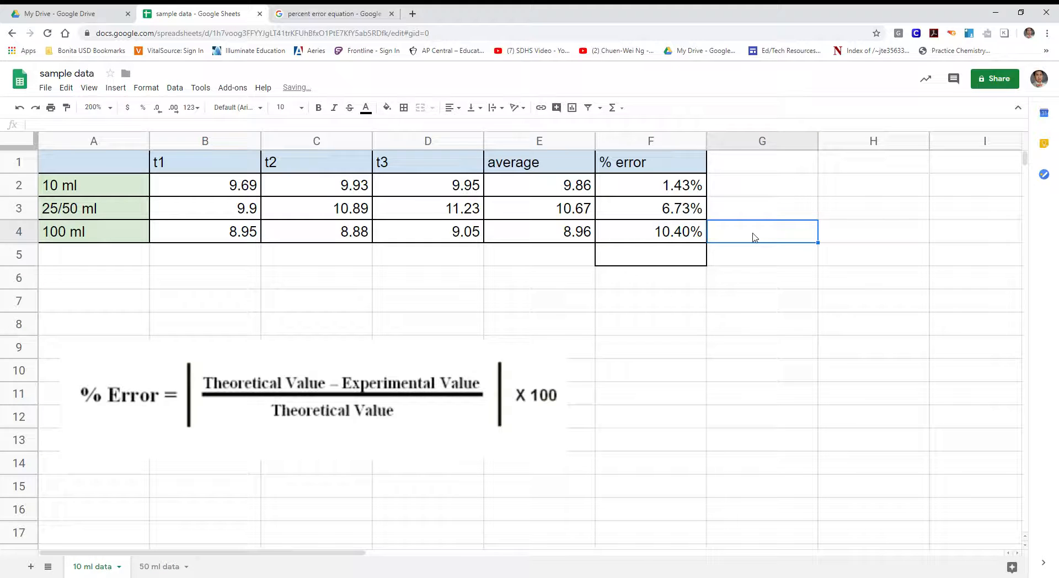